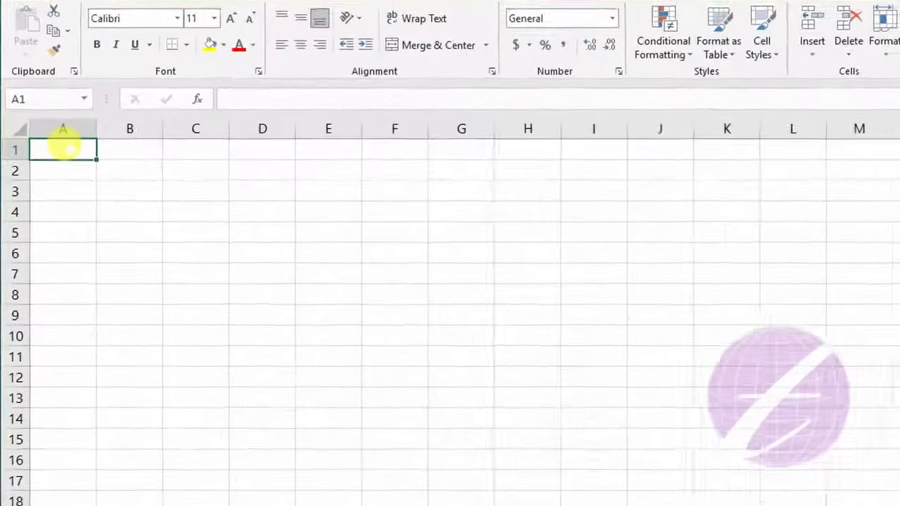
- Enter the headings ID, Name, Designation and Basic in A1:D1
text(ID)
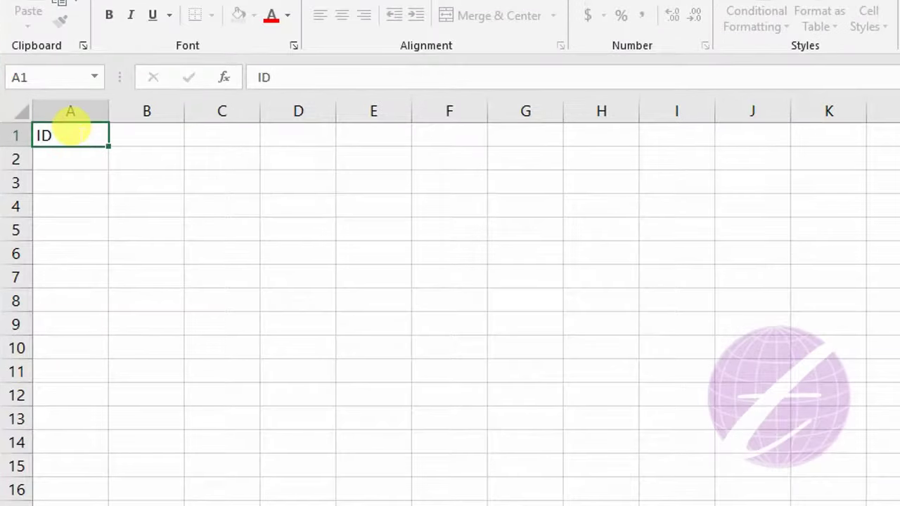
key(Tab)
text(Name)
key(Tab)
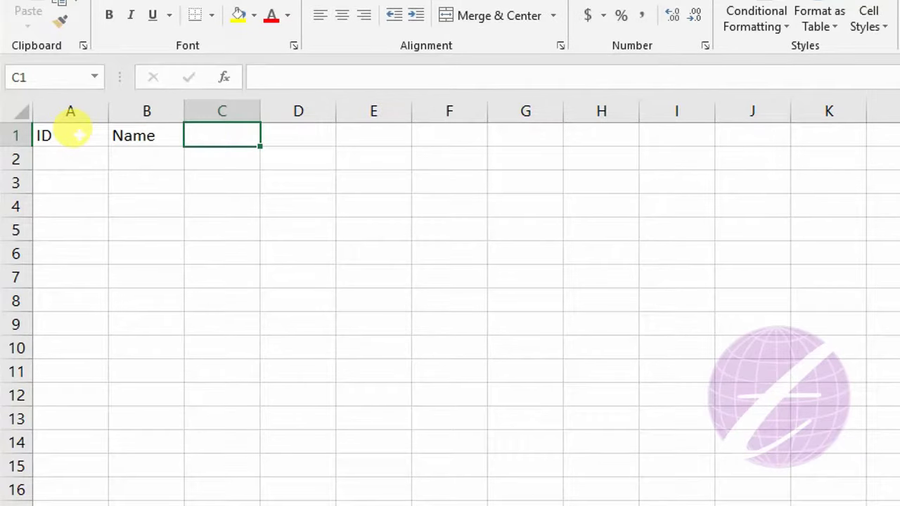
text(Design)
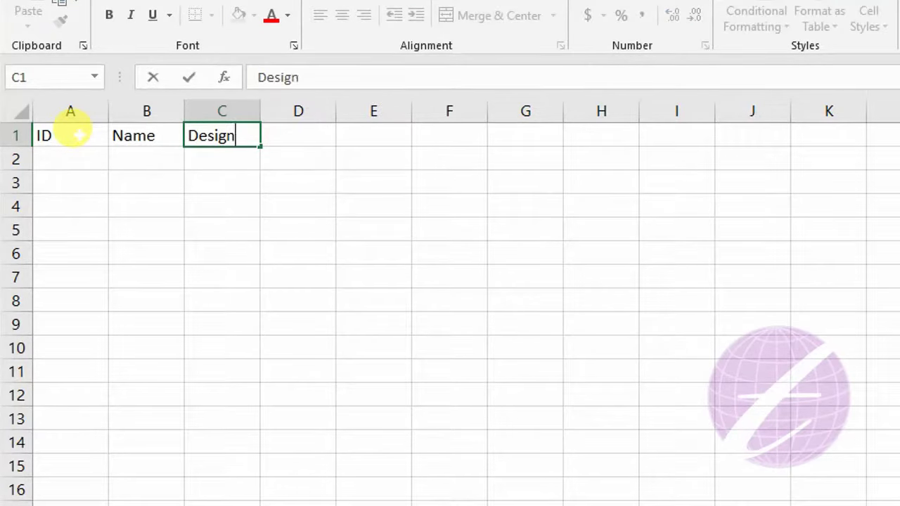
text(ation)
key(Tab)
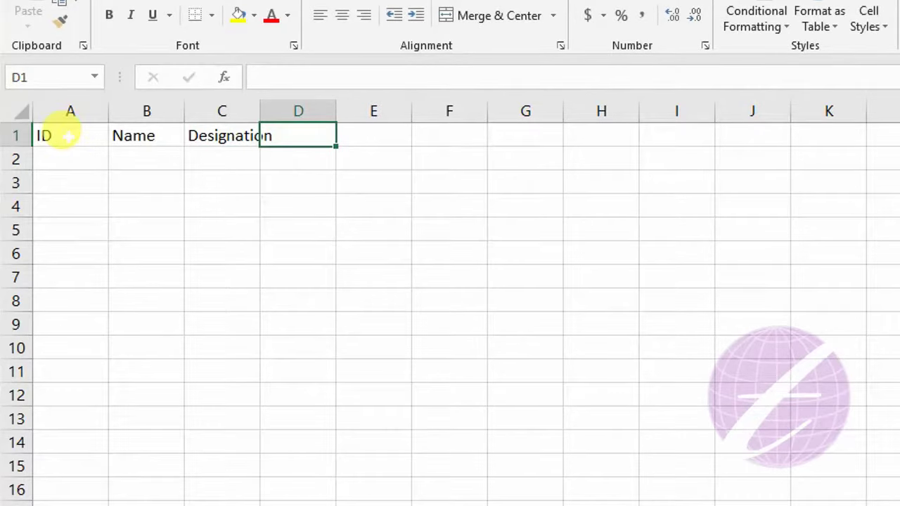
text(Basic)
key(Tab)
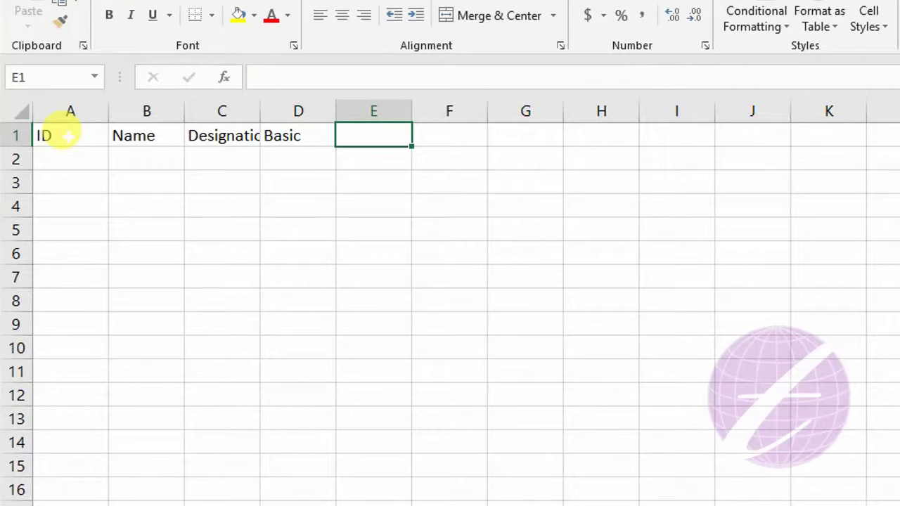
- Add the headings House, Medical, DA and Total in E1:H1
text(House)
key(Tab)
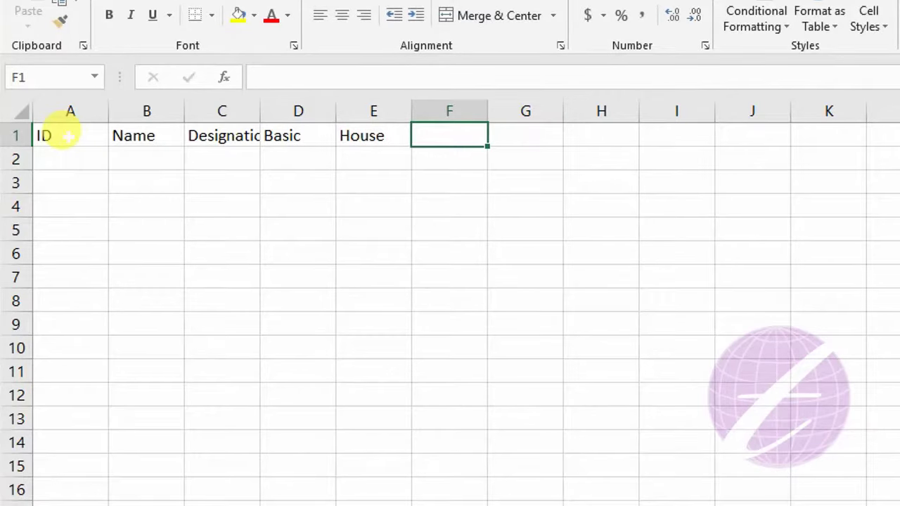
text(Medic)
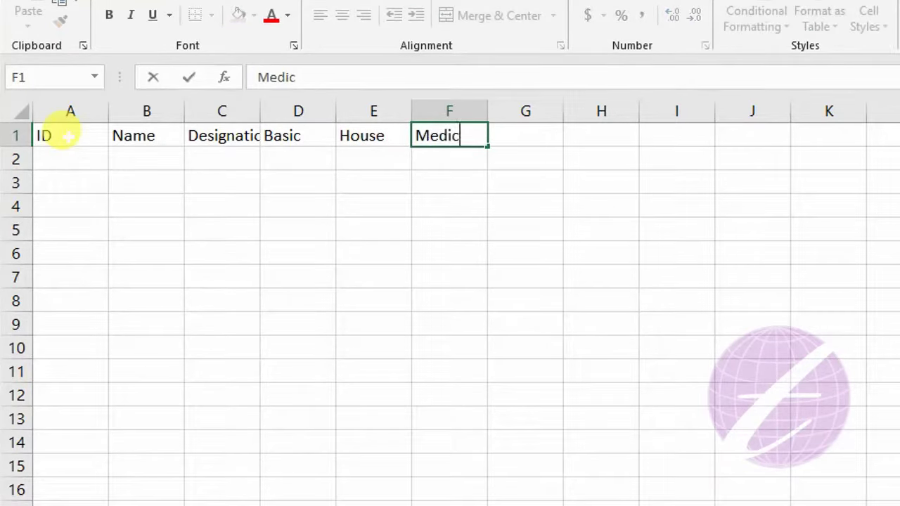
text(al)
key(Tab)
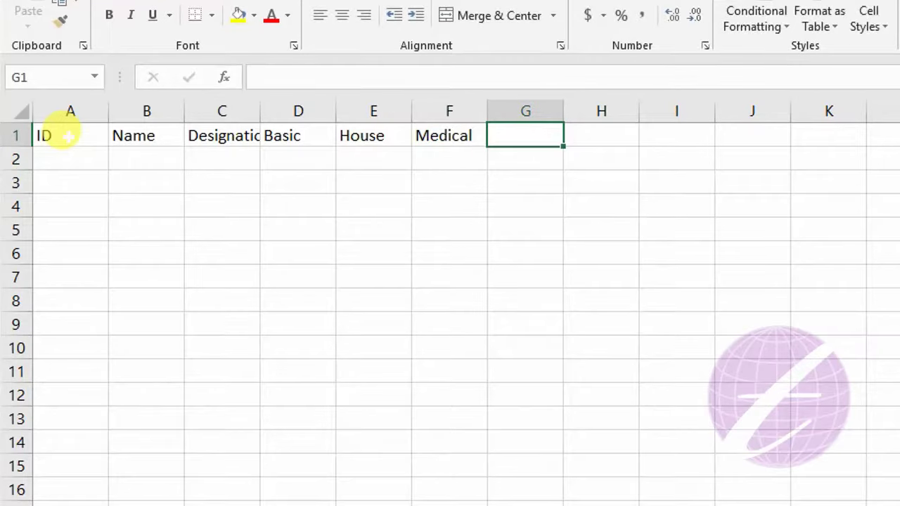
text(DA)
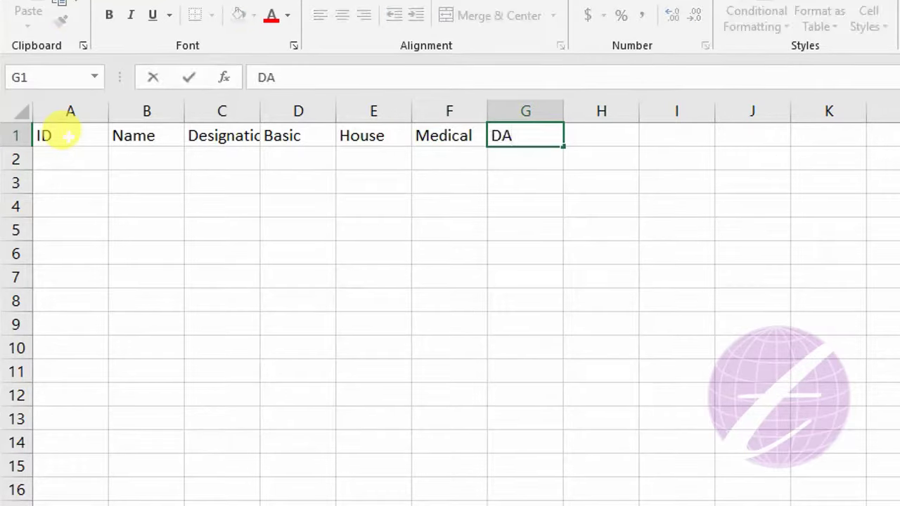
key(Tab)
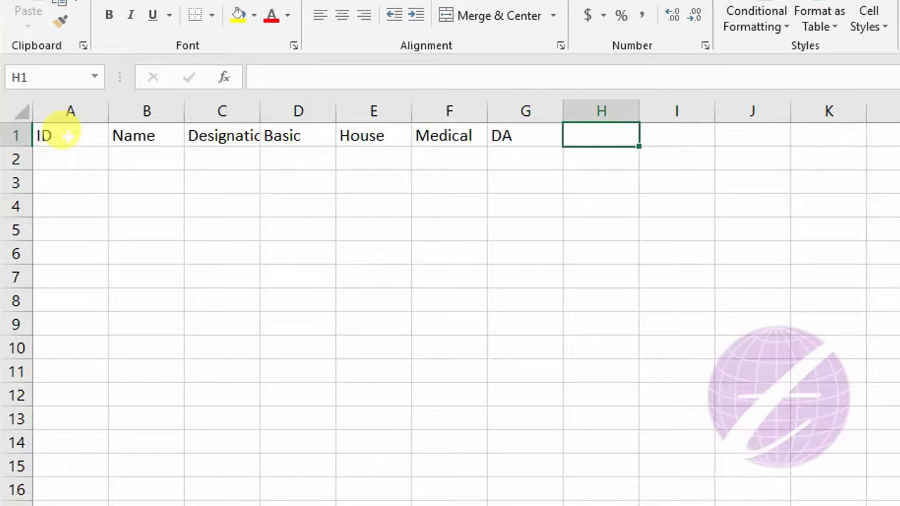
text(T)
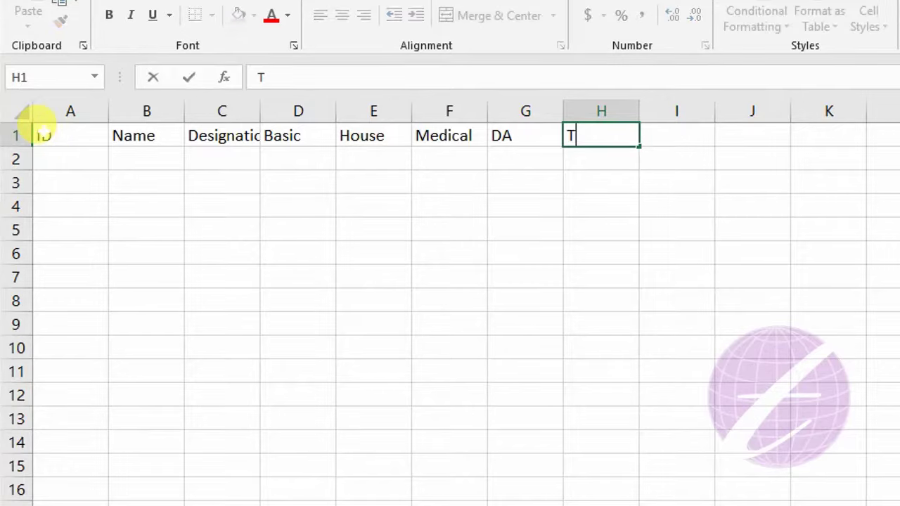
text(otal)
key(Tab)
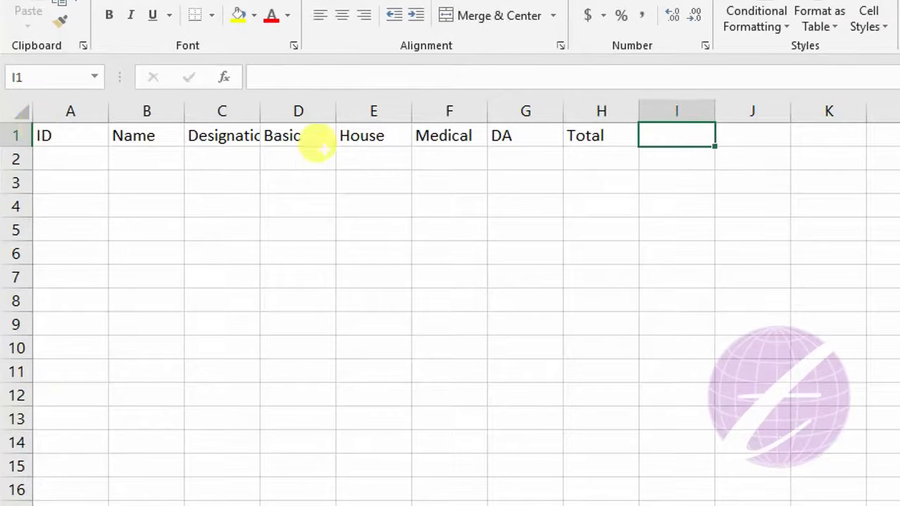
key(Return)
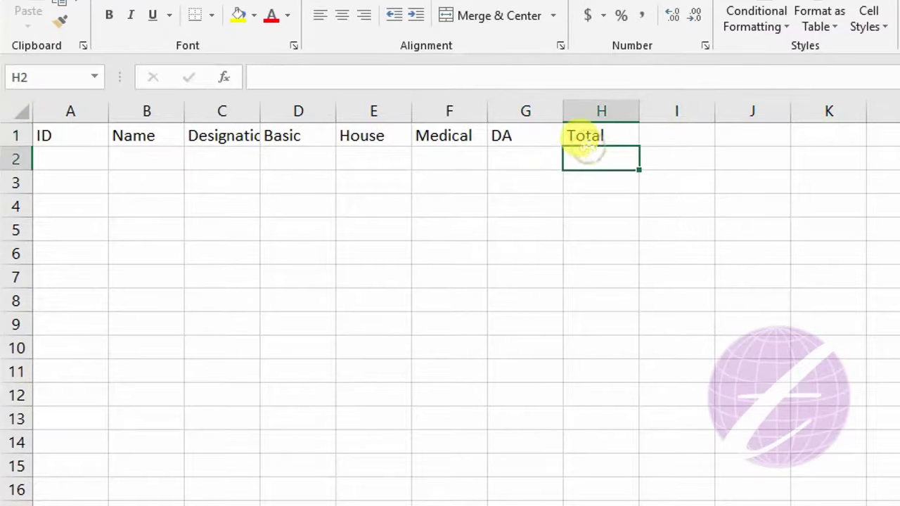
key(Up)
key(Right)
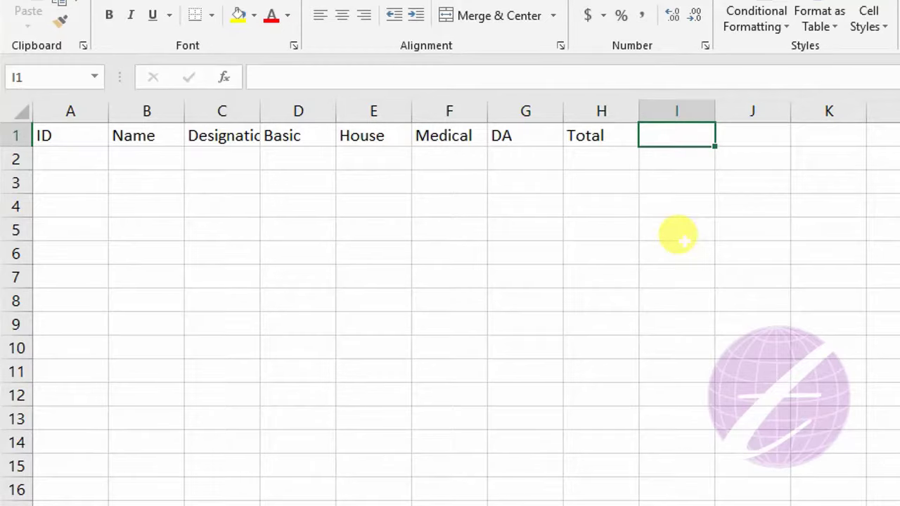
- Enter PF, Insurance, PF Loan, Total Deduction and Net Pay into I1:M1
text(PF)
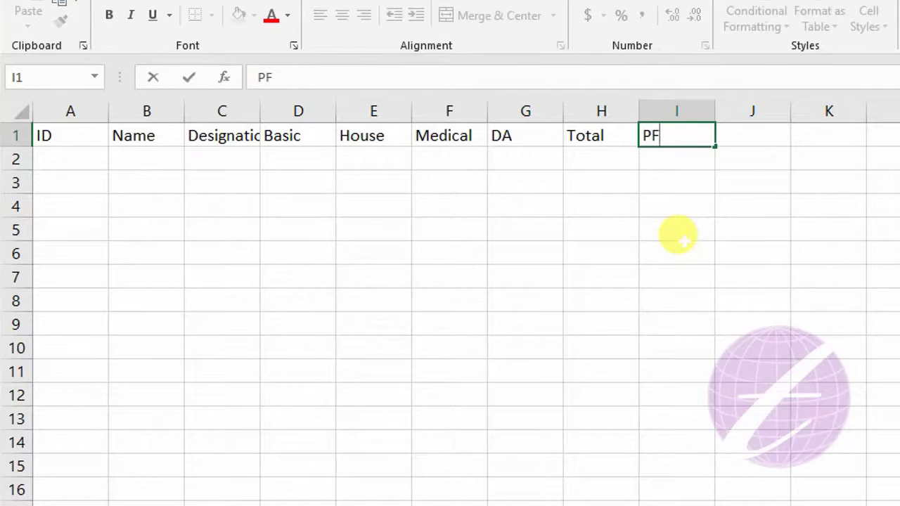
key(Tab)
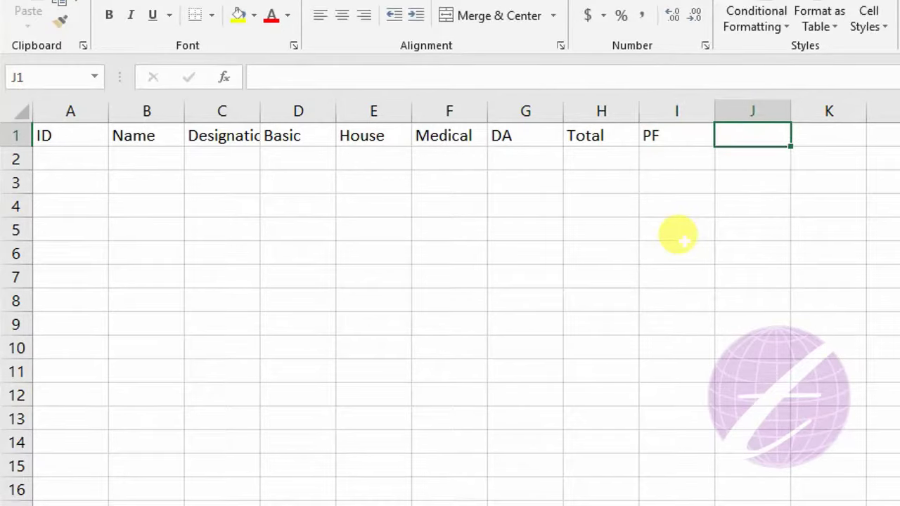
text(Ins)
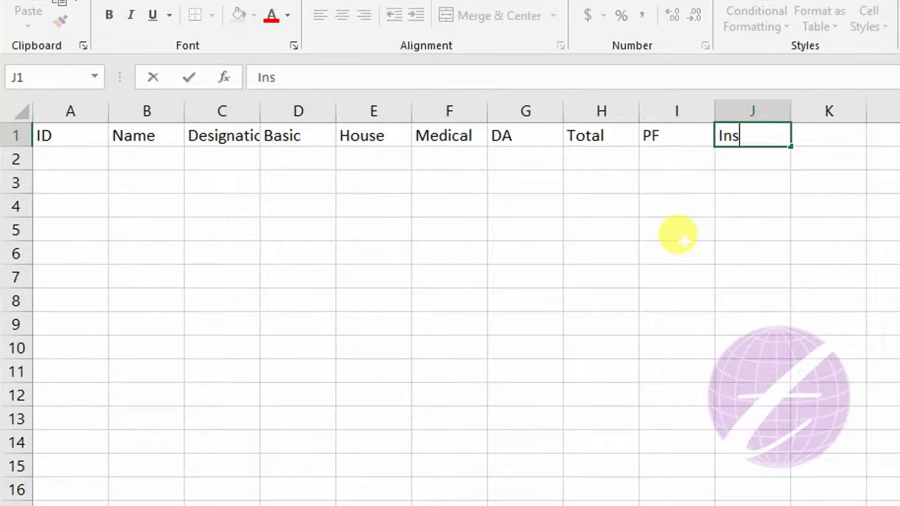
text(urance)
key(Tab)
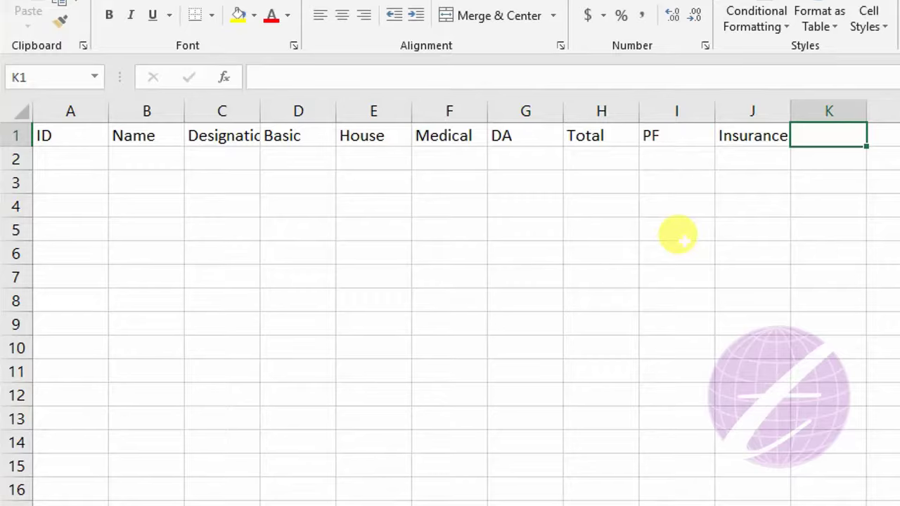
text(P)
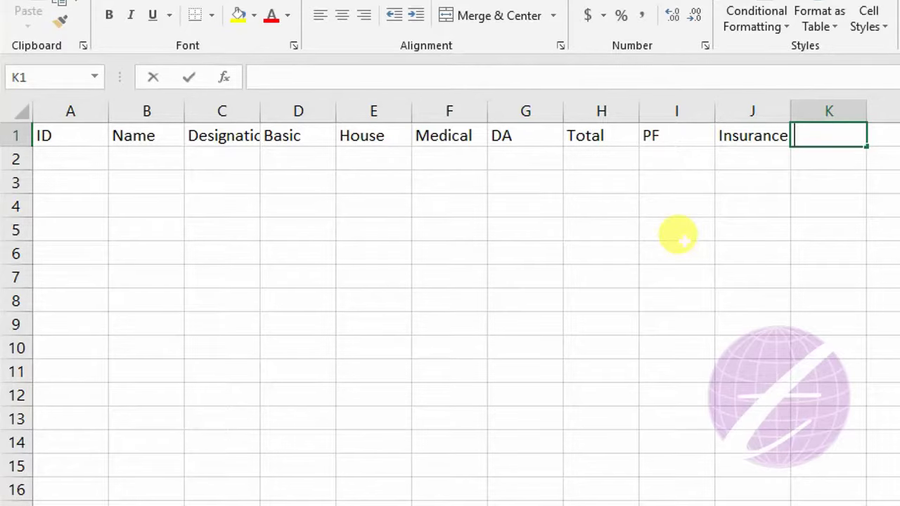
text(F Loan)
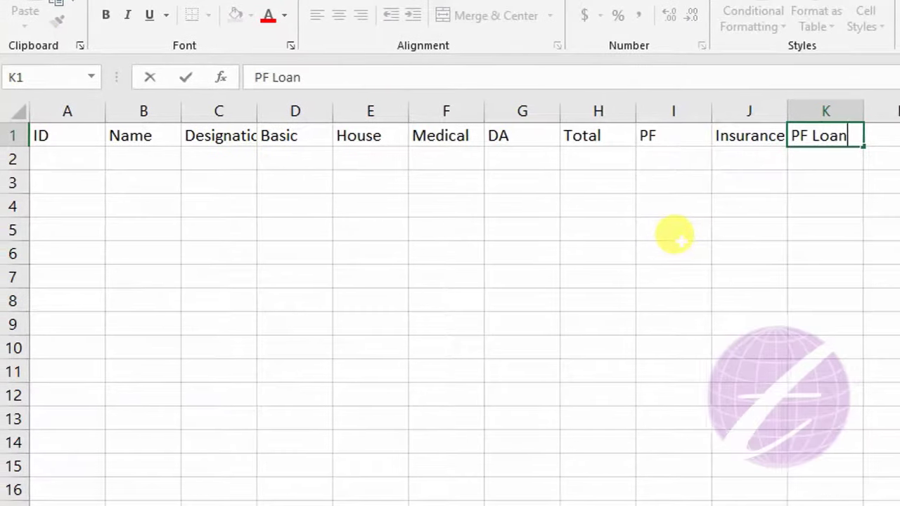
key(Tab)
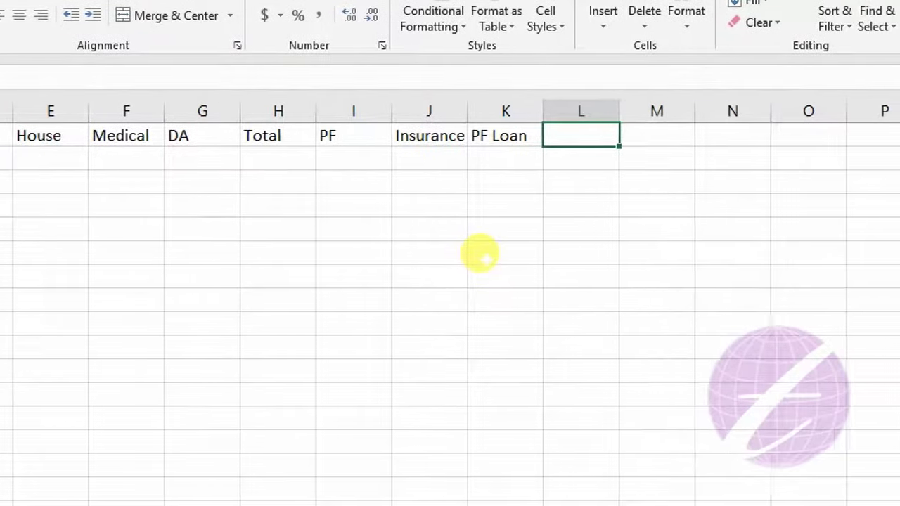
text(T)
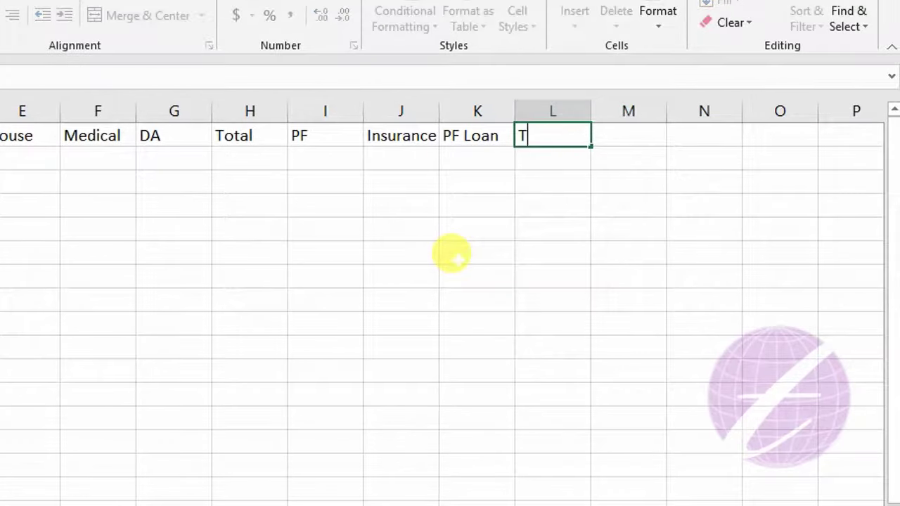
text(otal Deduc)
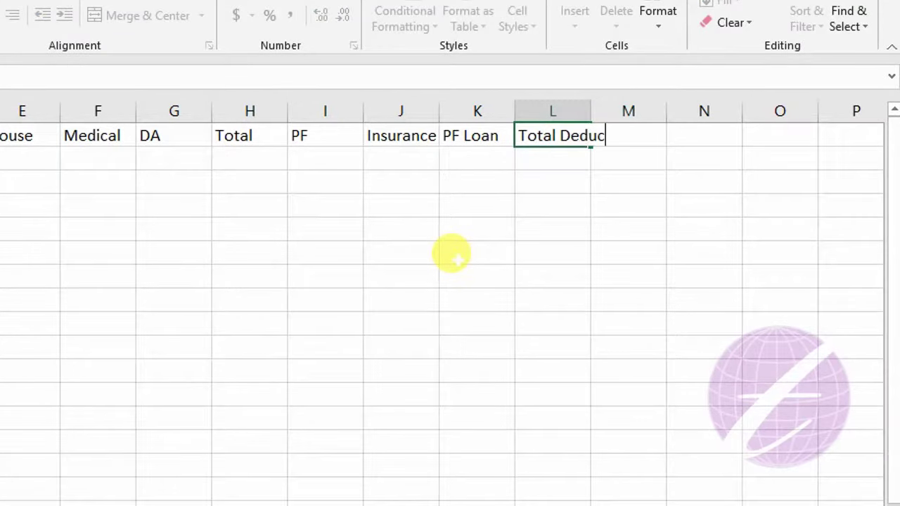
text(tion)
key(Tab)
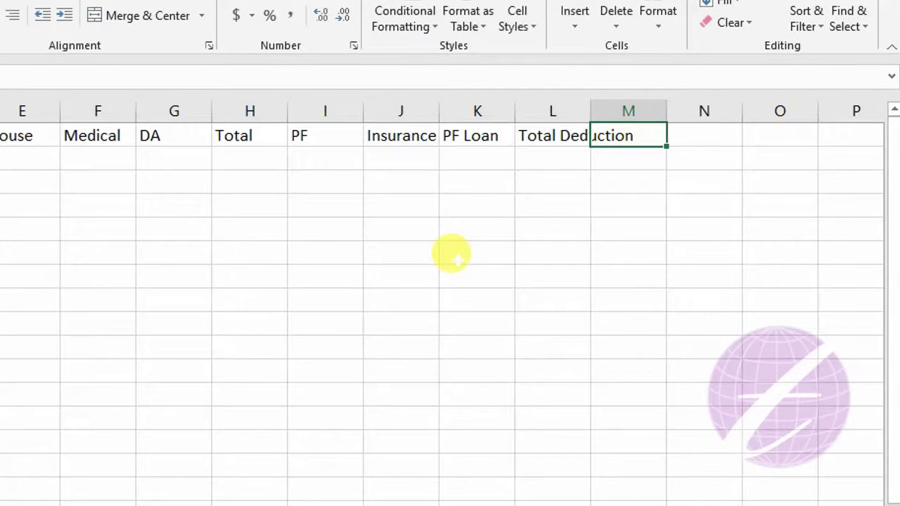
text(Net P)
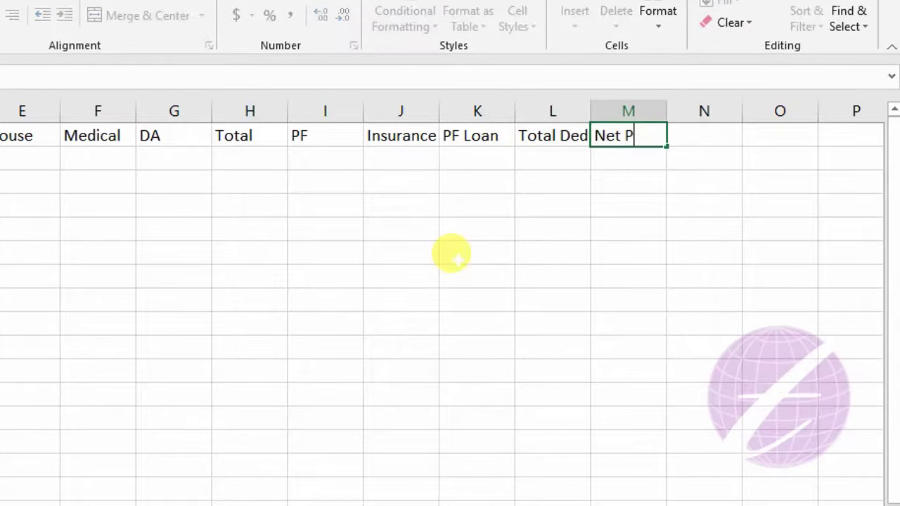
text(ay)
key(Tab)
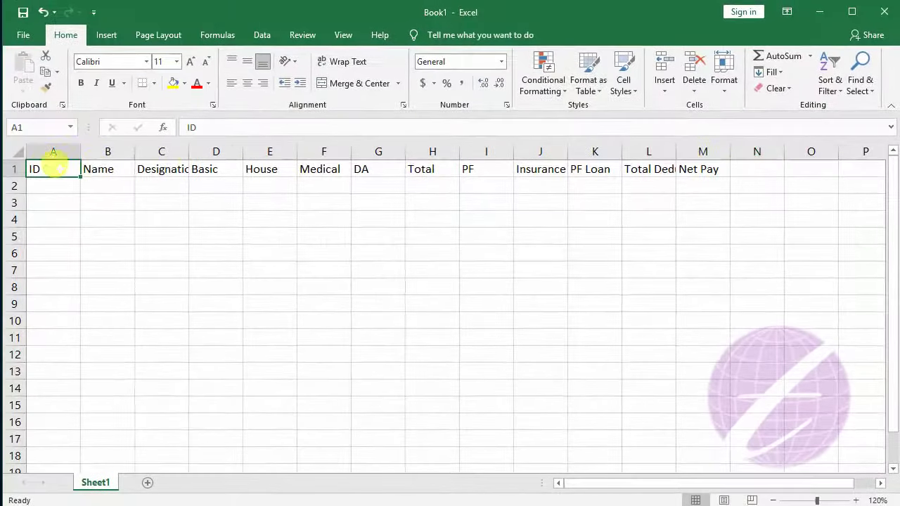
- Wrap the heading text and widen columns C, J and L to fit Designation, Insurance, Total Deduction
drag(53, 169, 703, 169)
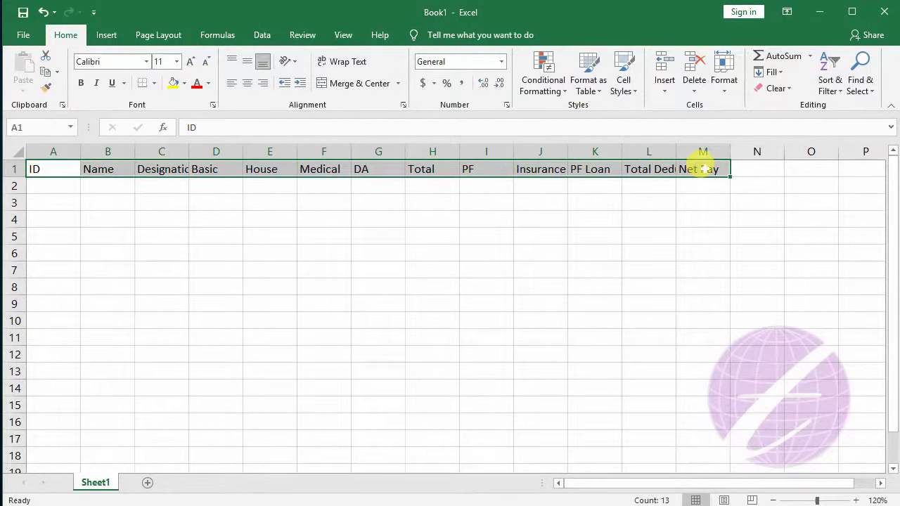
click(355, 61)
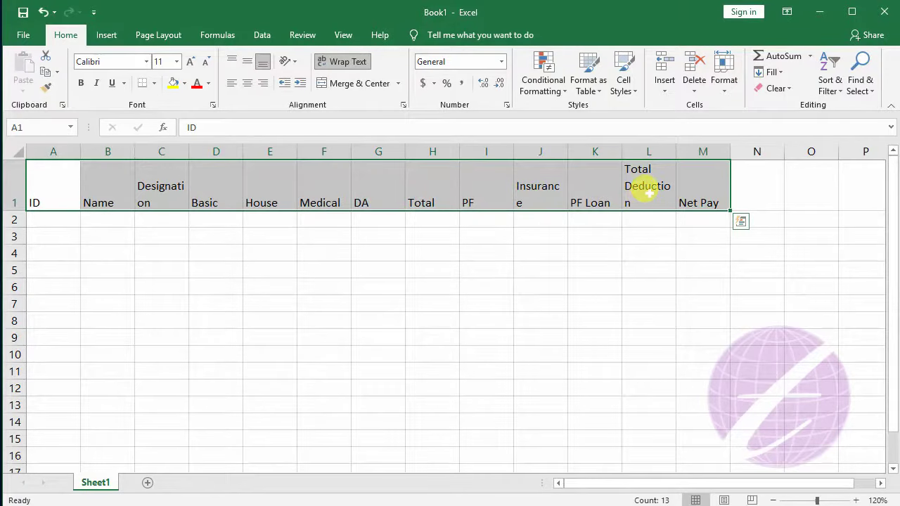
click(144, 188)
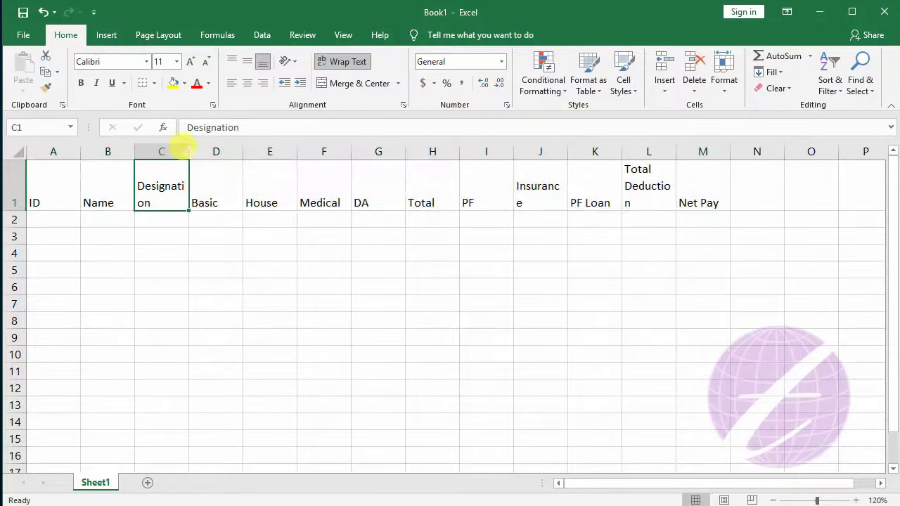
drag(188, 153, 204, 150)
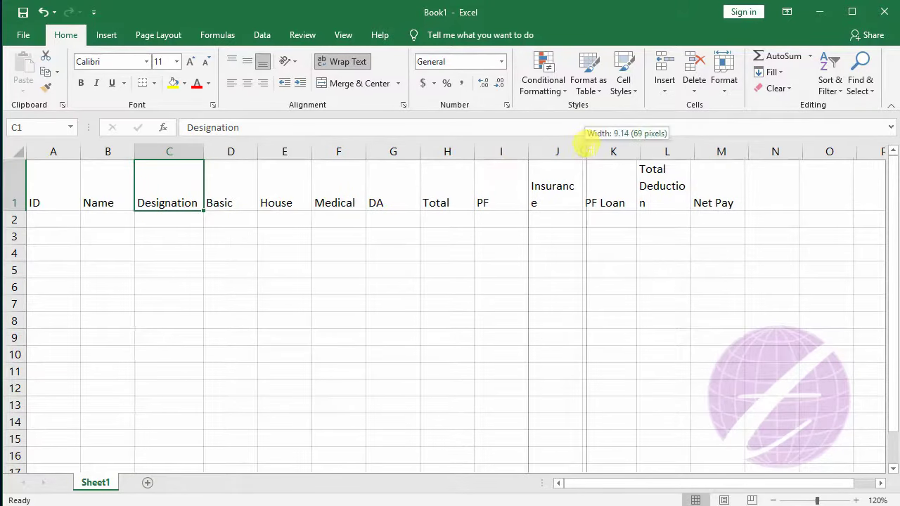
drag(583, 148, 592, 147)
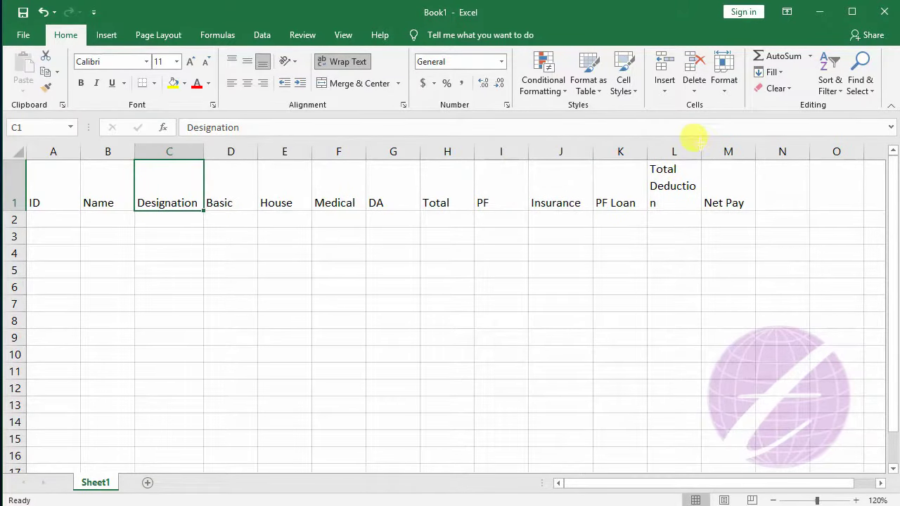
drag(702, 141, 708, 141)
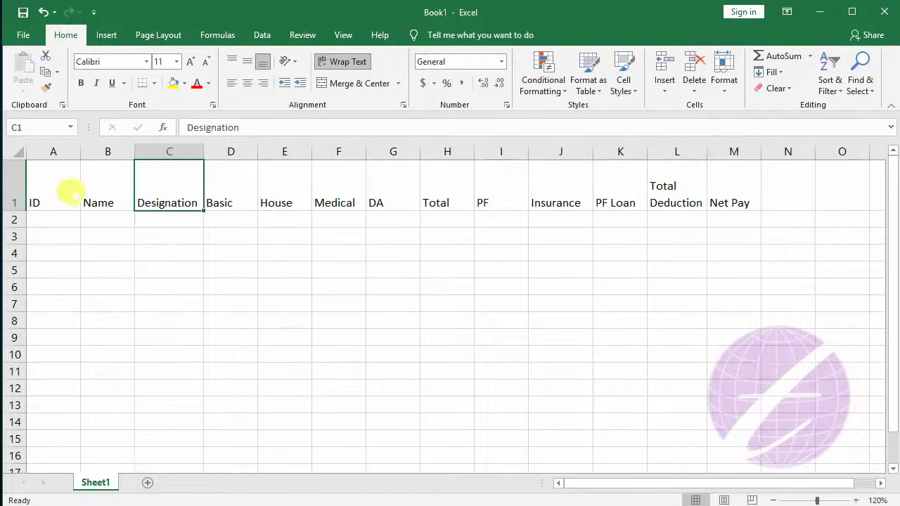
- Centre the A1:M1 headers both horizontally and vertically
drag(51, 184, 712, 176)
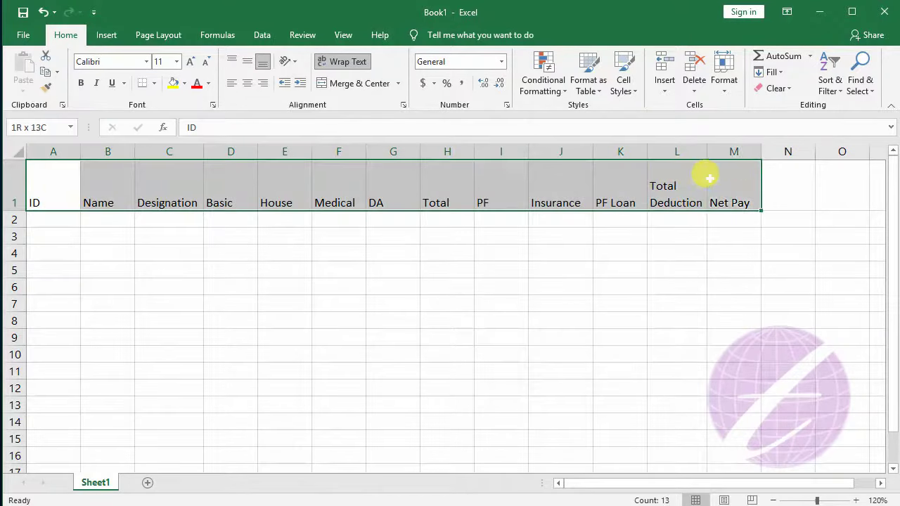
click(248, 83)
click(247, 61)
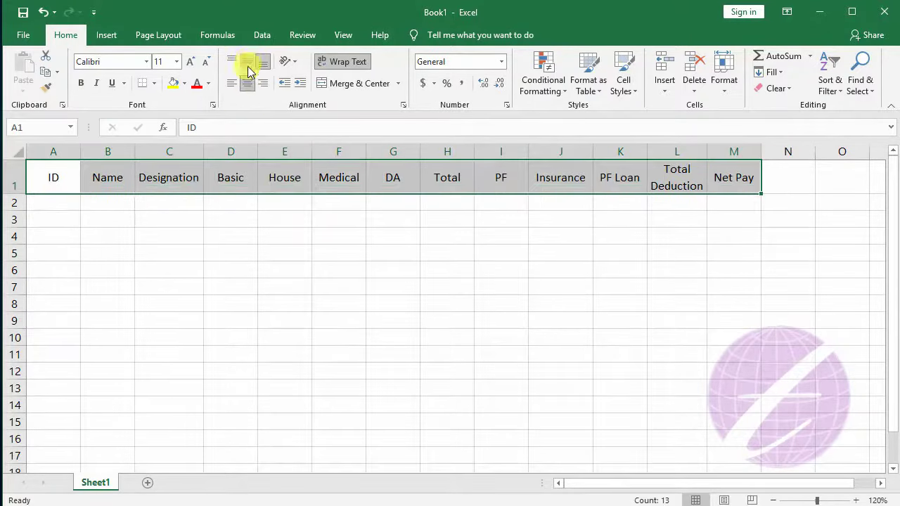
click(112, 236)
- Enter ID 1, name ABC, designation CO and basic 40000 across A2:D2
click(49, 201)
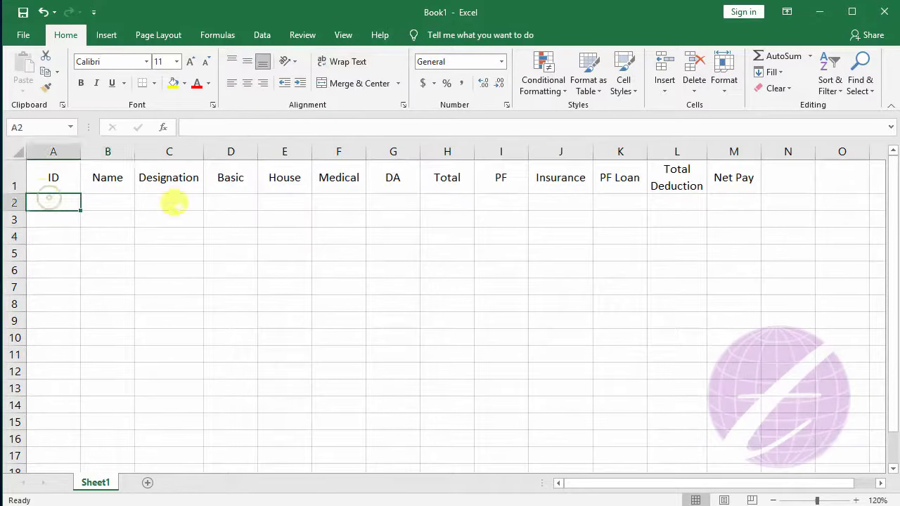
text(1)
key(Tab)
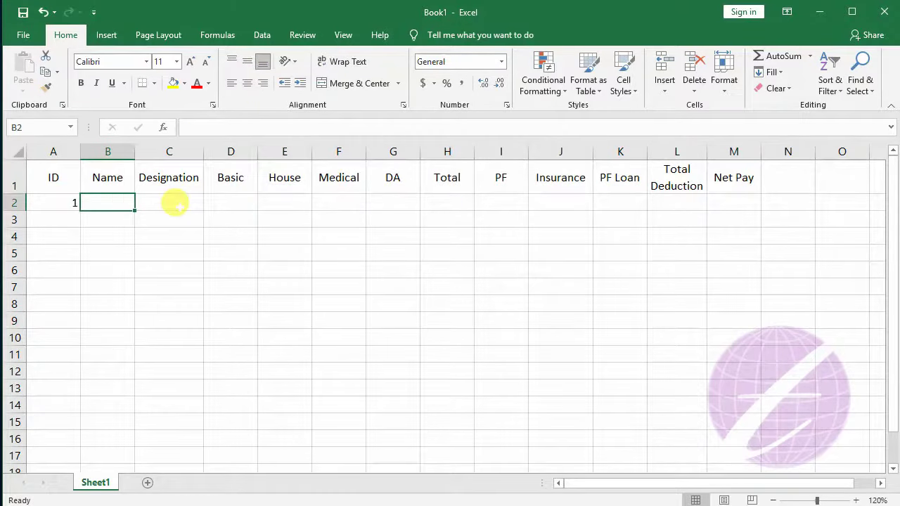
text(ABC)
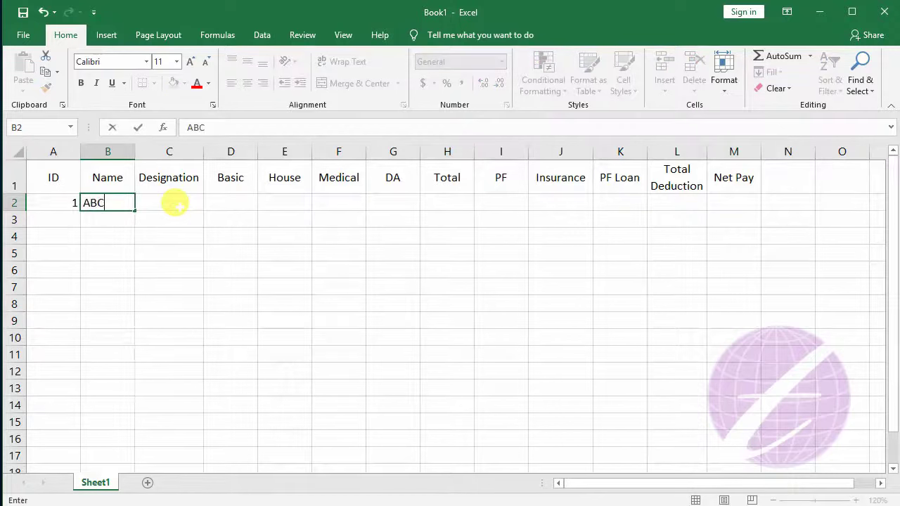
key(Tab)
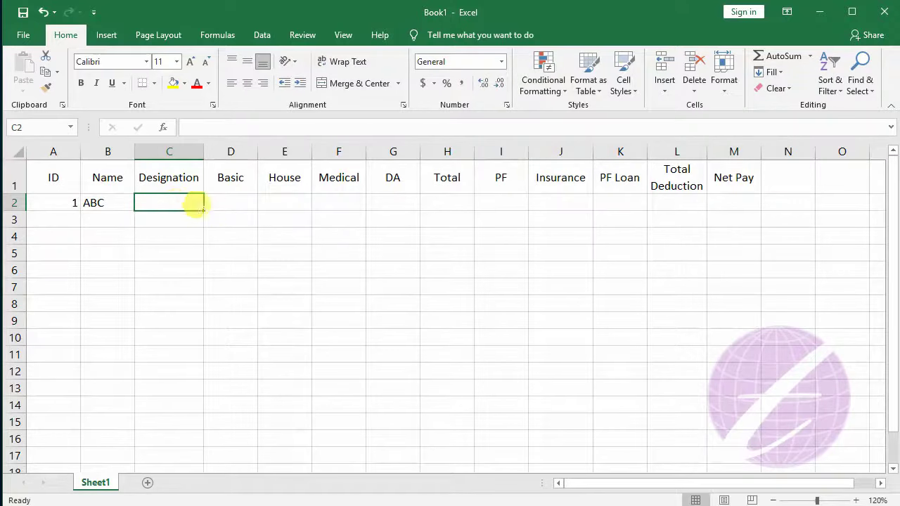
text(CO)
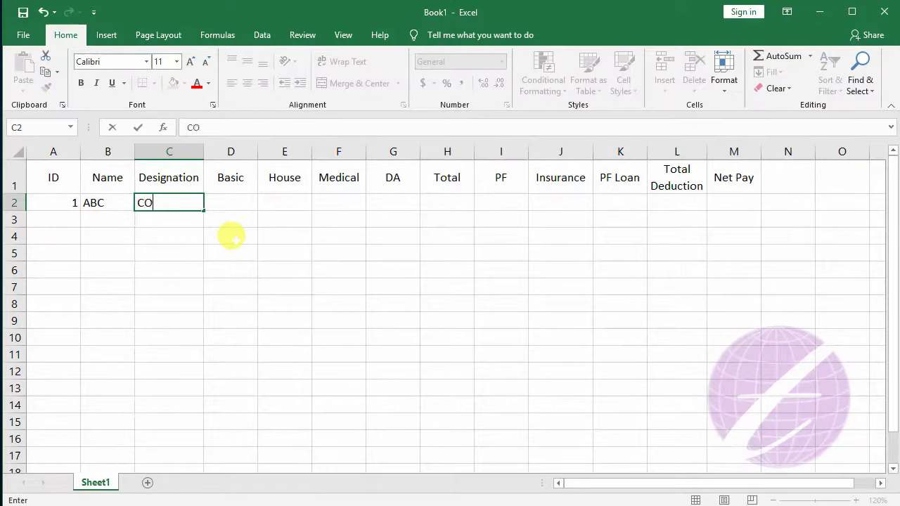
key(Tab)
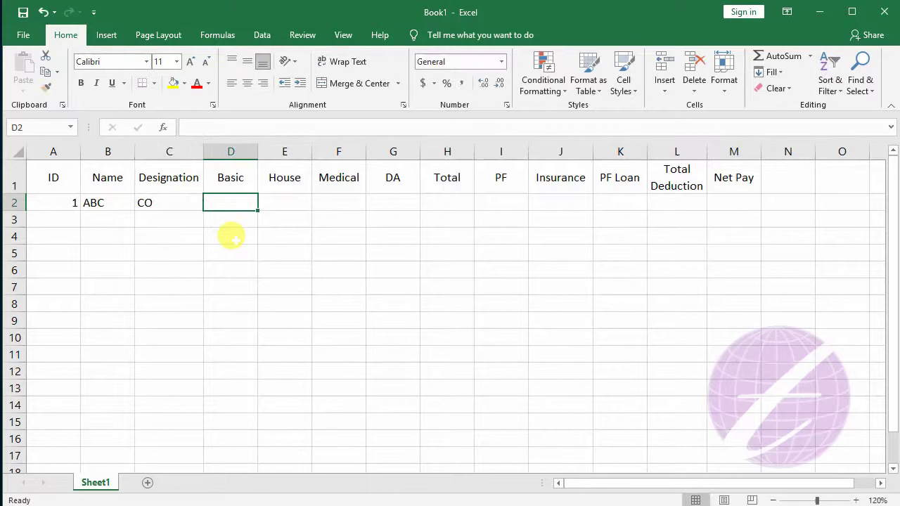
text(40000)
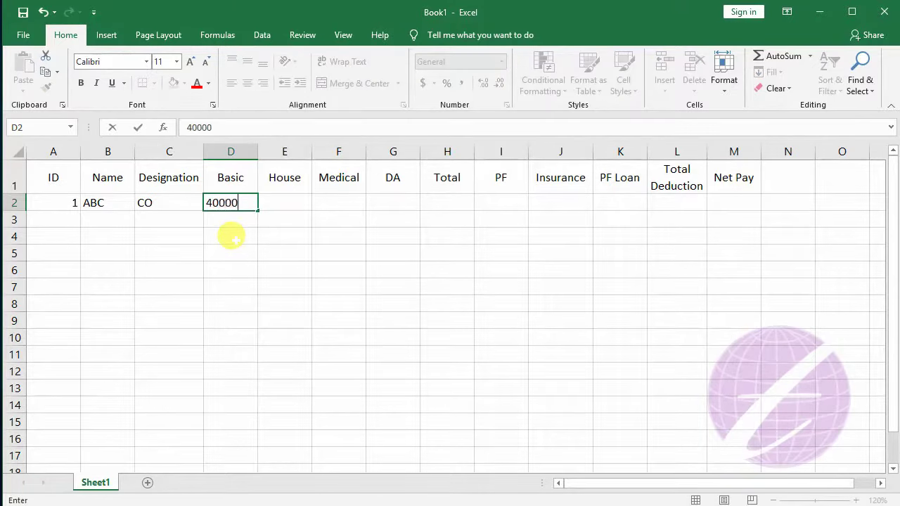
key(Tab)
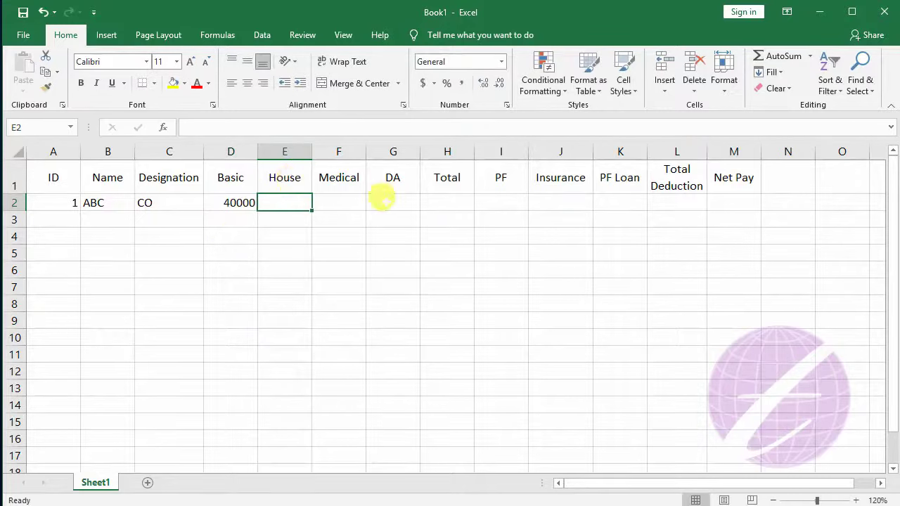
- Append rates to the headers so they read House (50%), Medical (10%) and DA (2%)
click(290, 172)
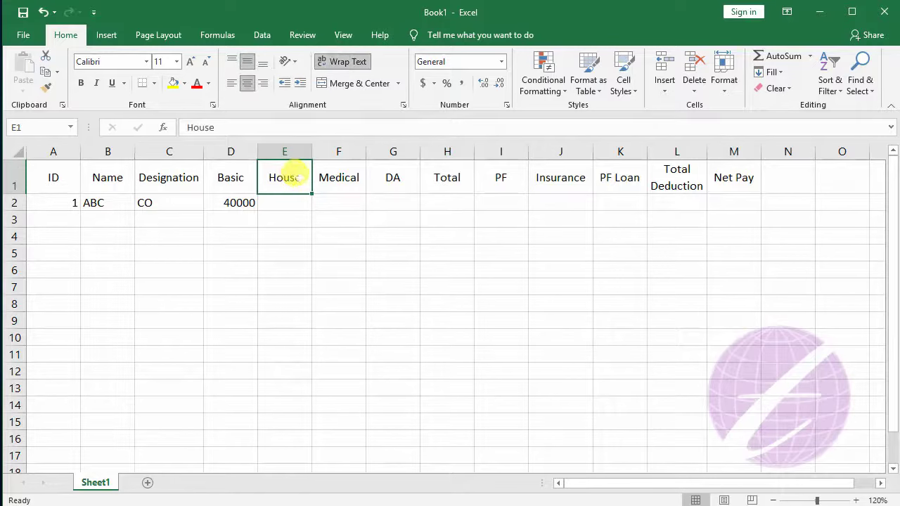
key(F2)
text(()
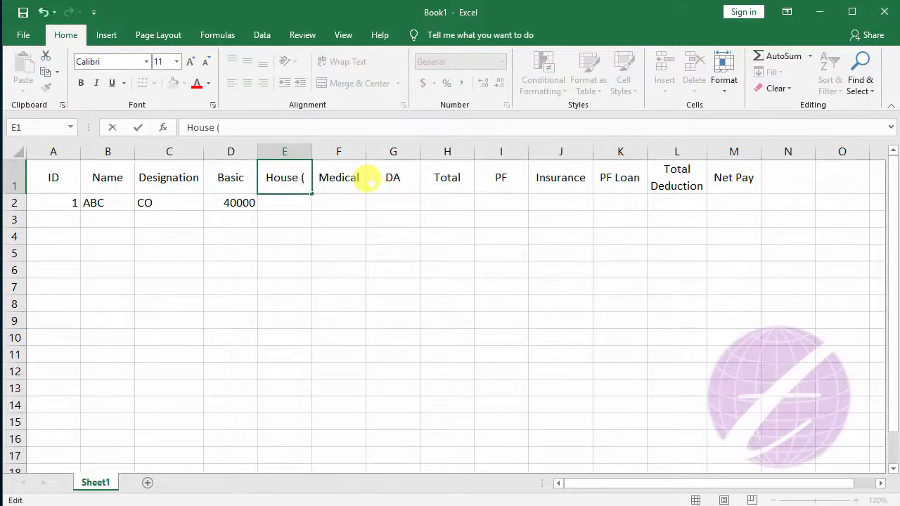
text(50)
text(%))
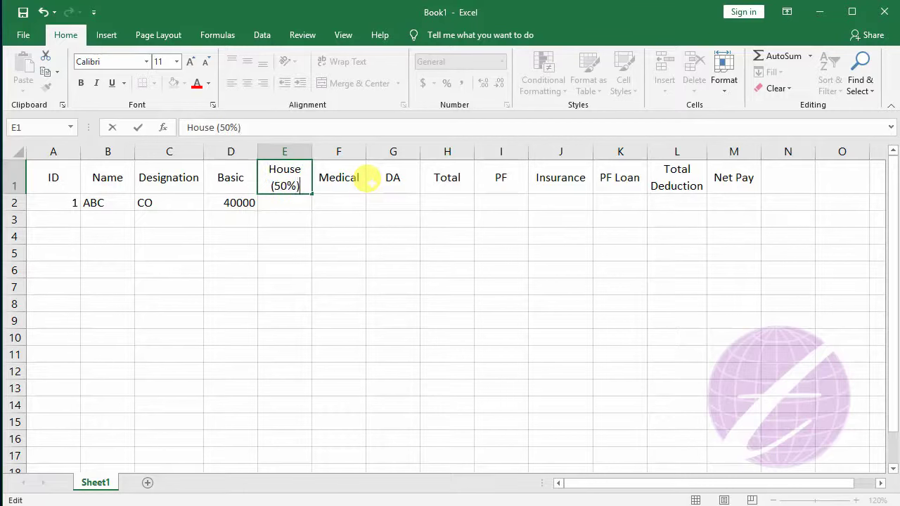
key(Return)
key(Right)
click(362, 178)
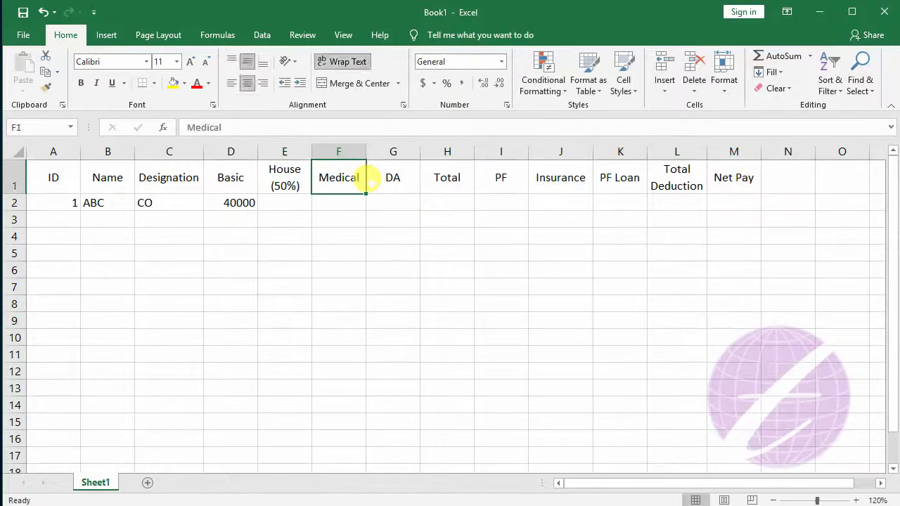
key(F2)
text(()
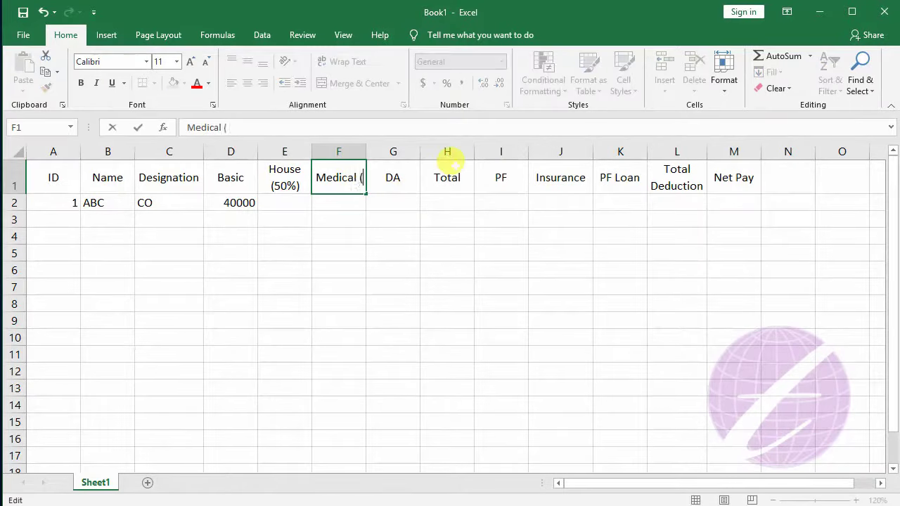
text(10)
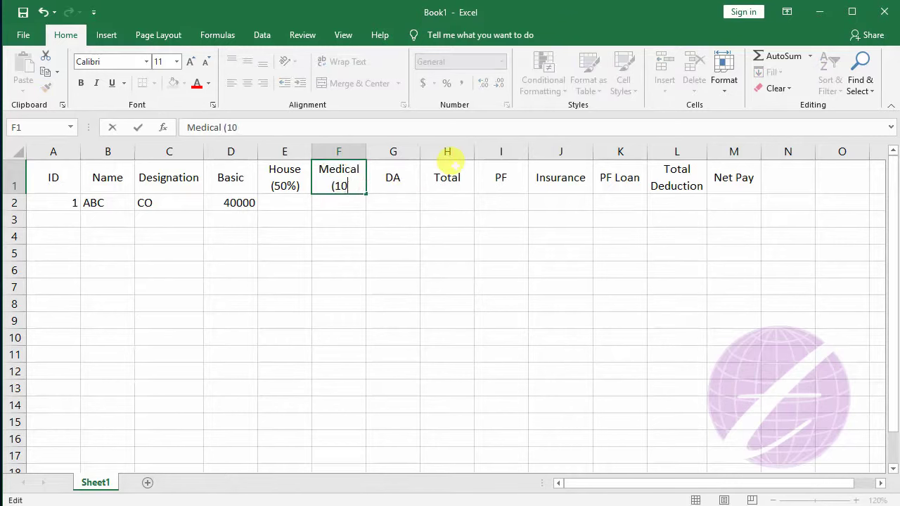
text(%))
click(379, 176)
double_click(407, 177)
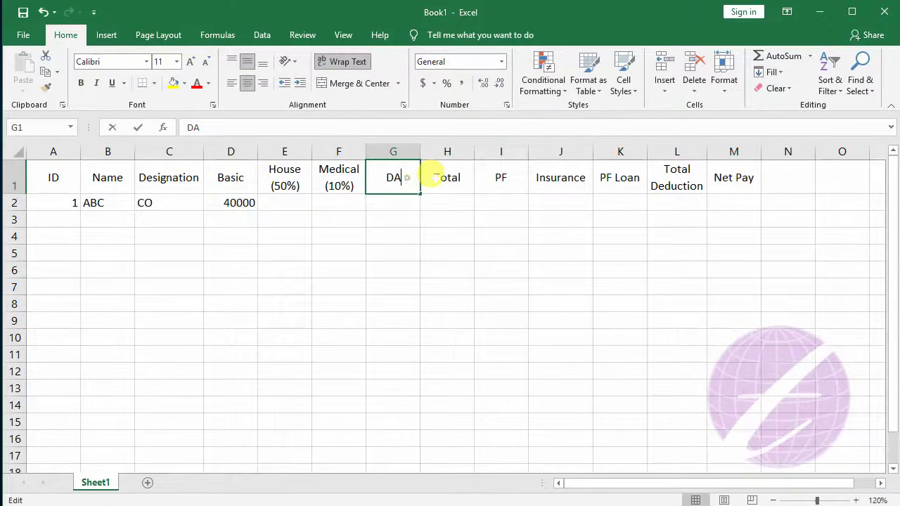
text((2)
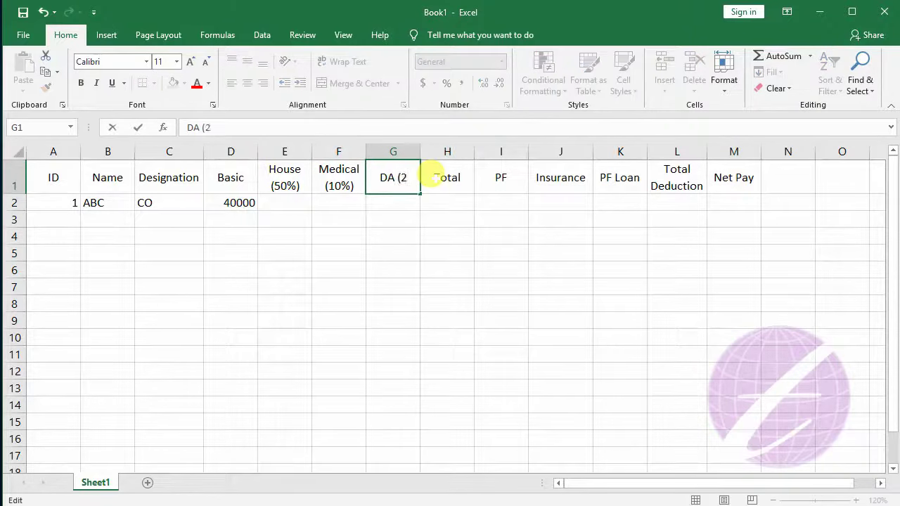
text(%)
text())
key(Return)
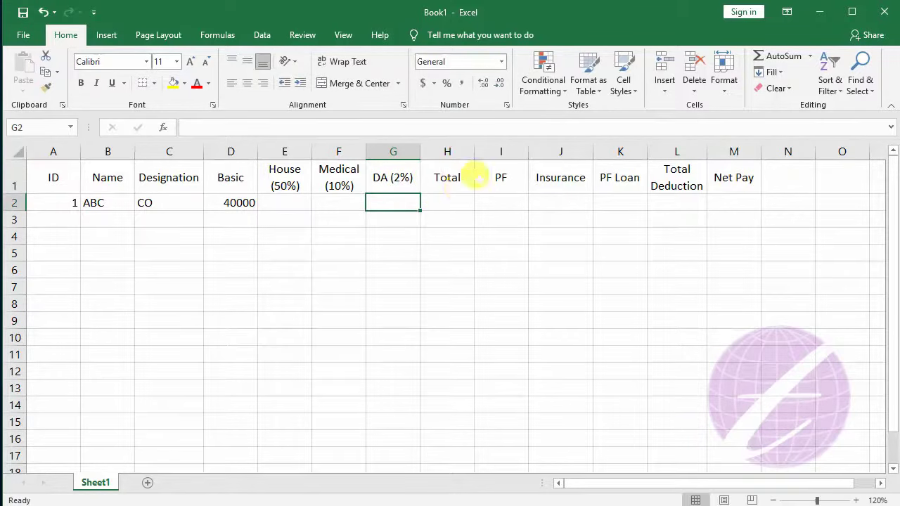
- Append rates to the PF and Insurance headers, making them PF (10%) and Insurance (1%)
click(516, 182)
key(F2)
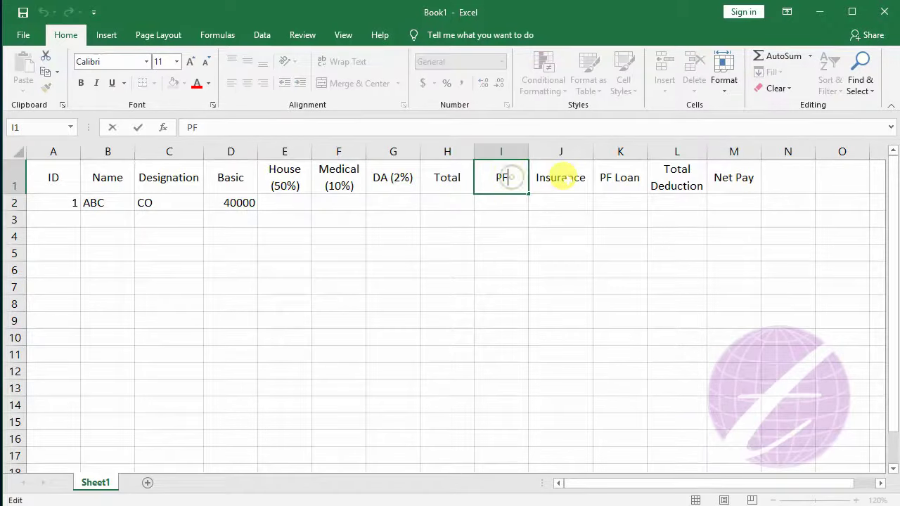
text( (10)
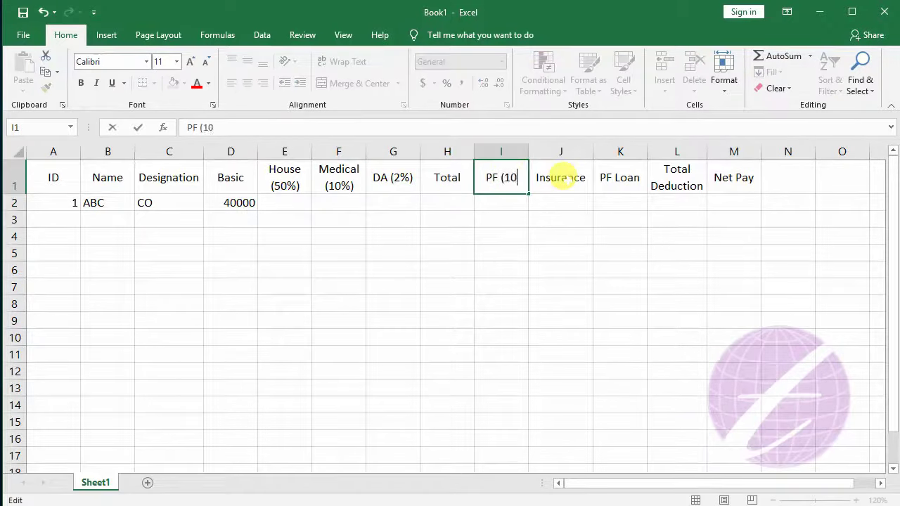
text(%))
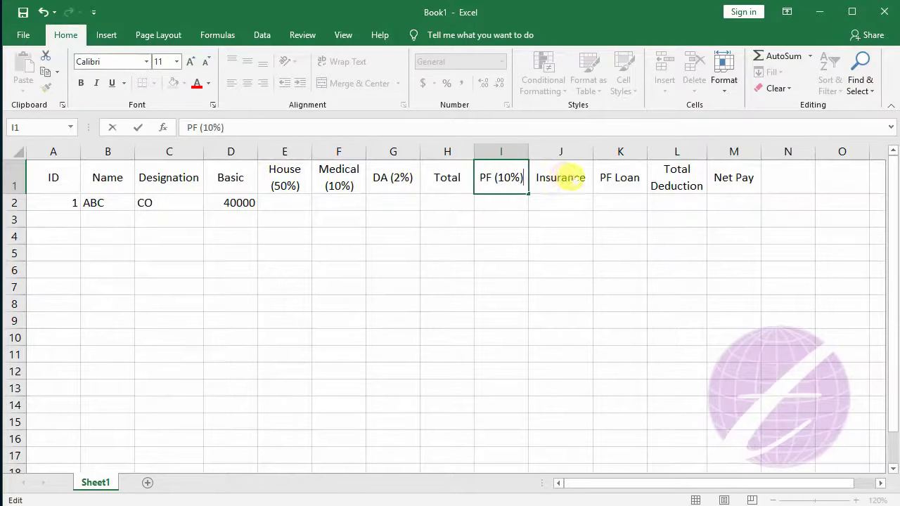
click(562, 179)
key(F2)
text(()
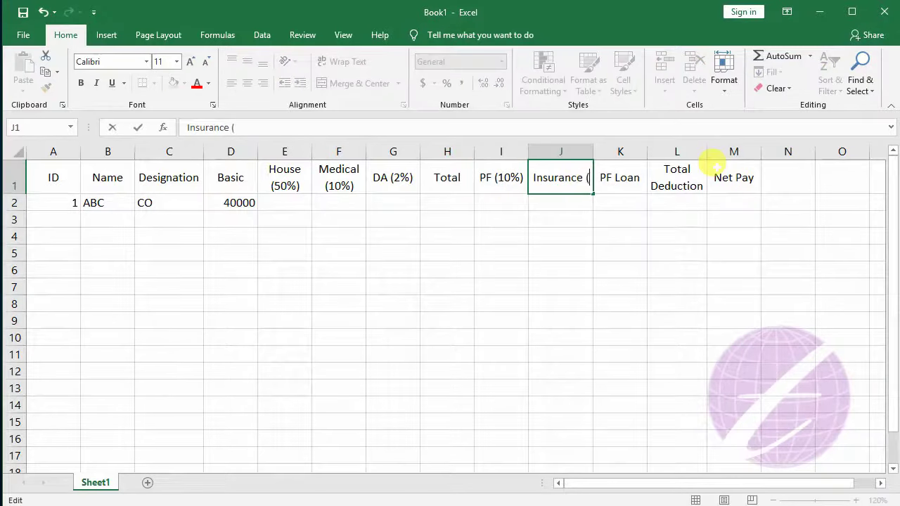
text(1%))
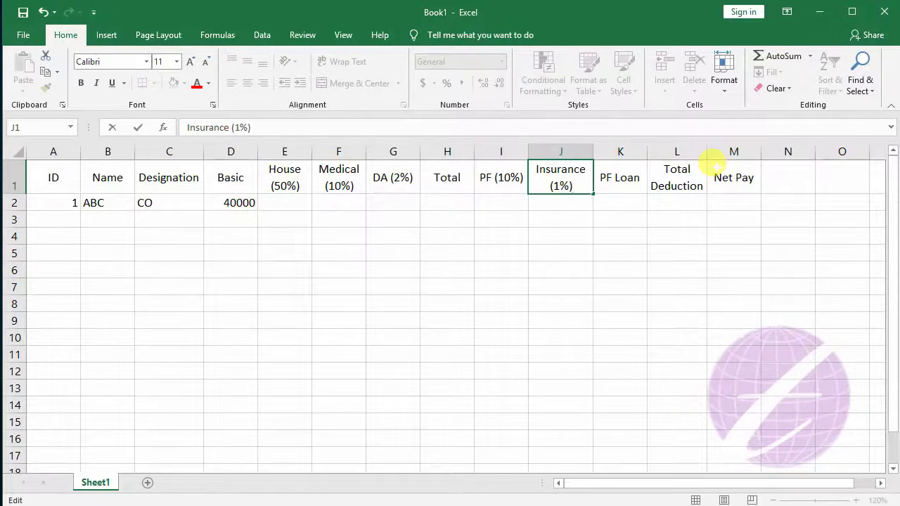
key(Return)
click(616, 180)
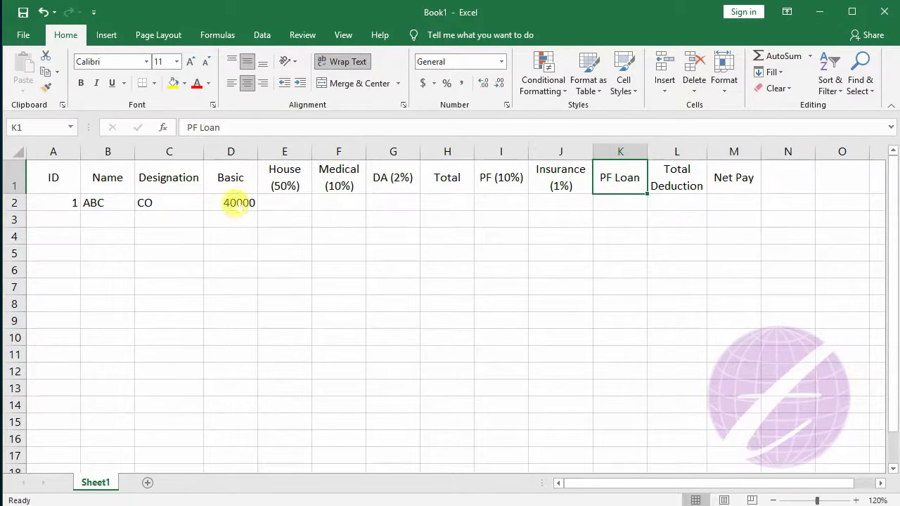
- Enter =D2*50% in E2 so the House allowance shows 20000
click(236, 204)
click(285, 204)
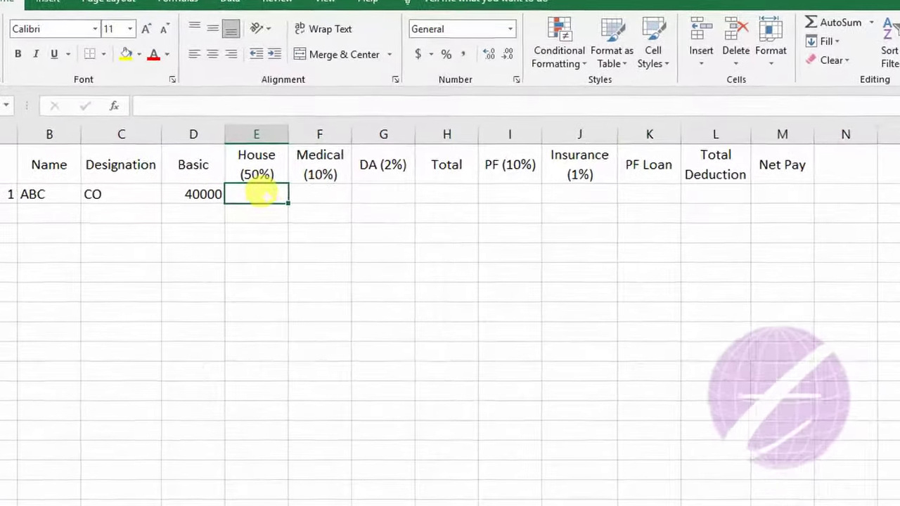
text(=)
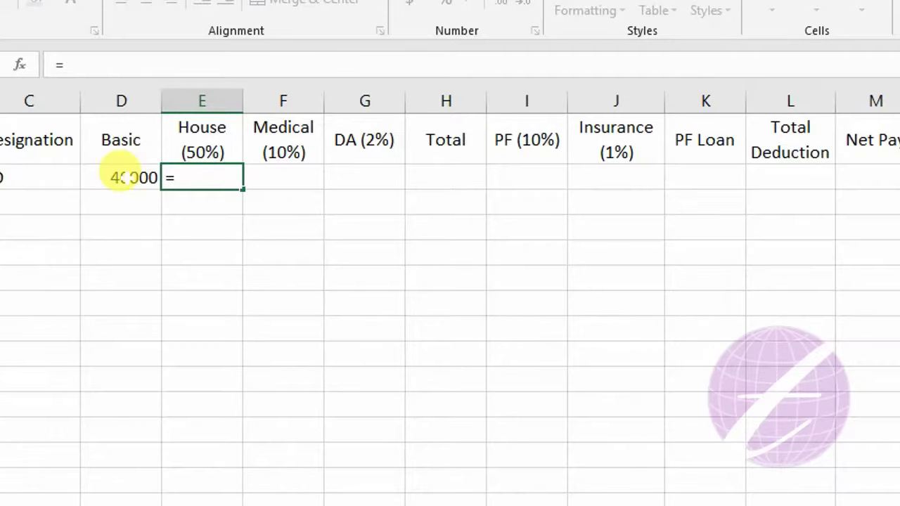
text(d2*)
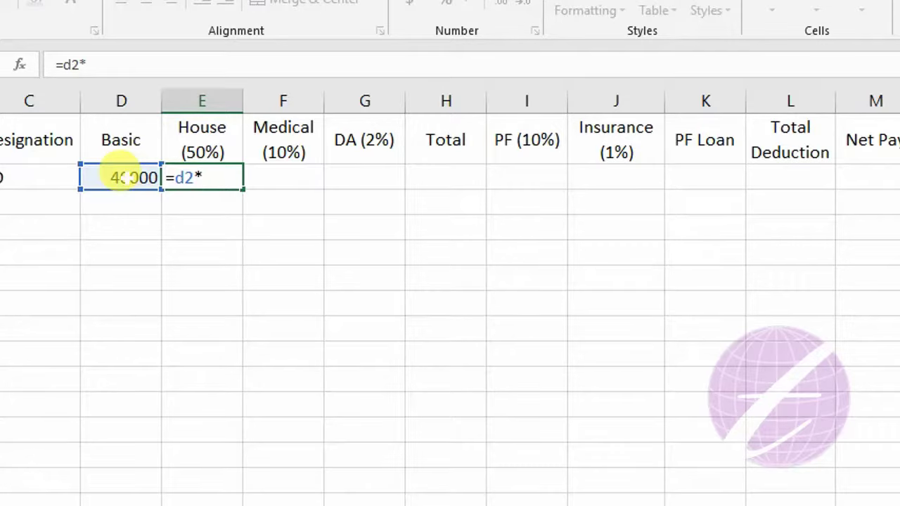
text(50%)
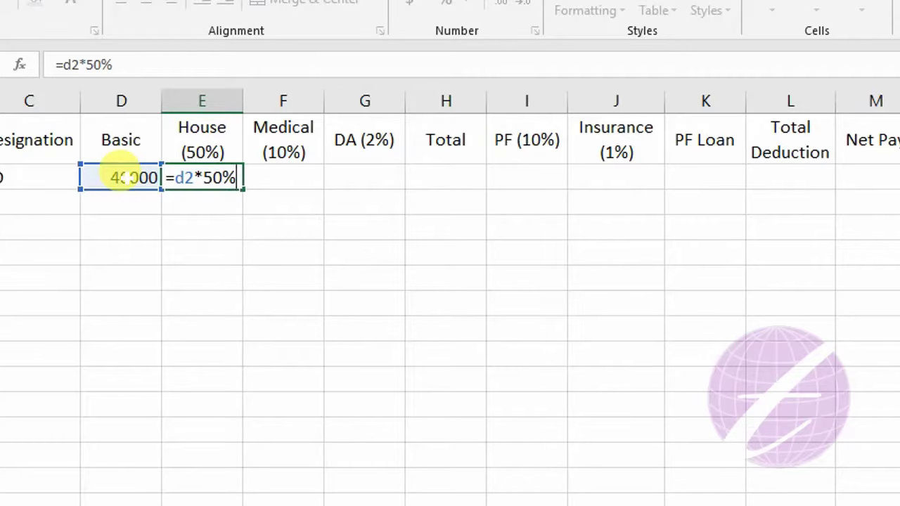
key(Return)
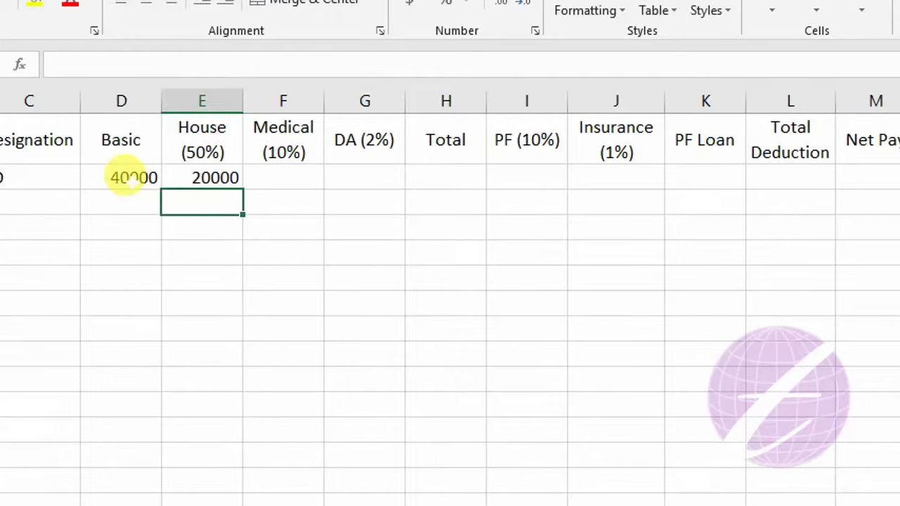
click(130, 179)
click(225, 178)
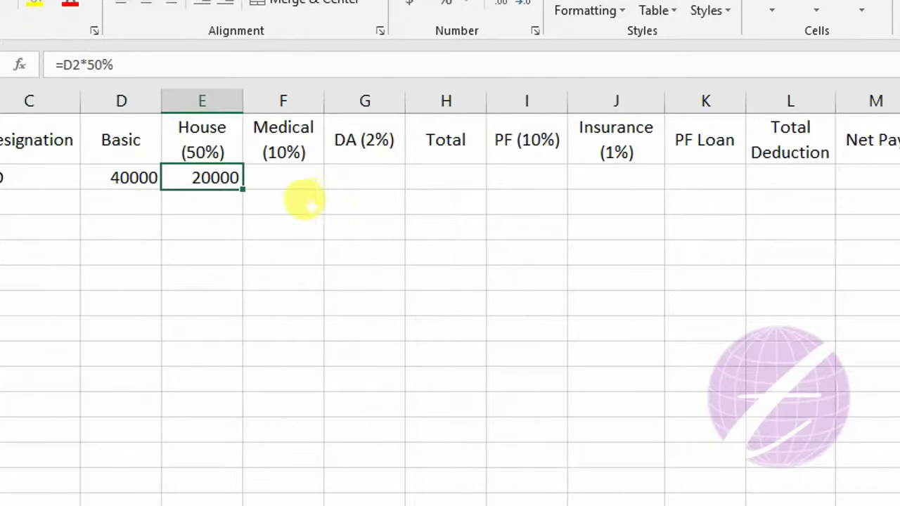
- Enter Medical =D2*20% (8000) in F2 and DA =D2*2% (800) in G2
click(282, 177)
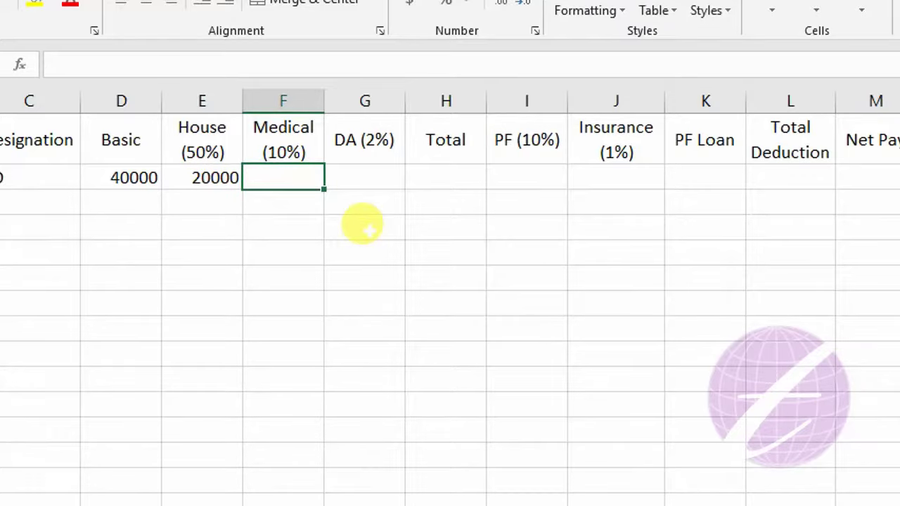
text(=)
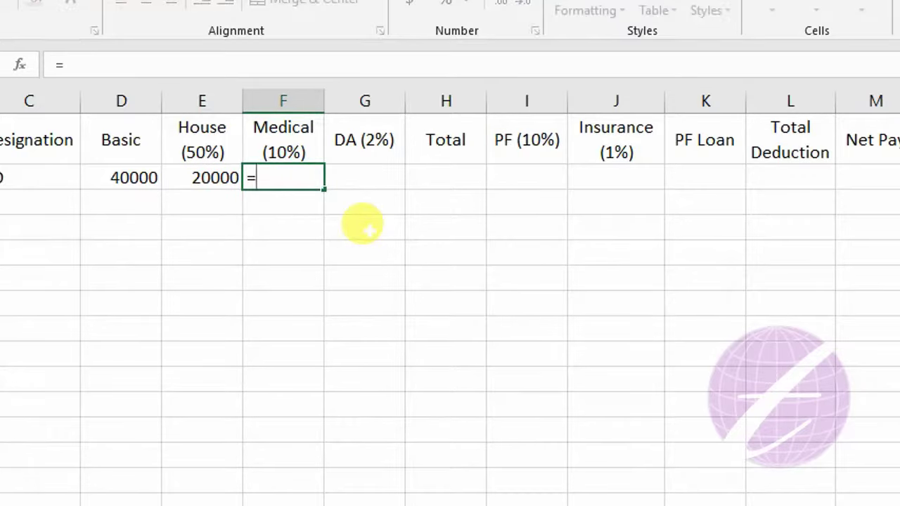
text(d2*)
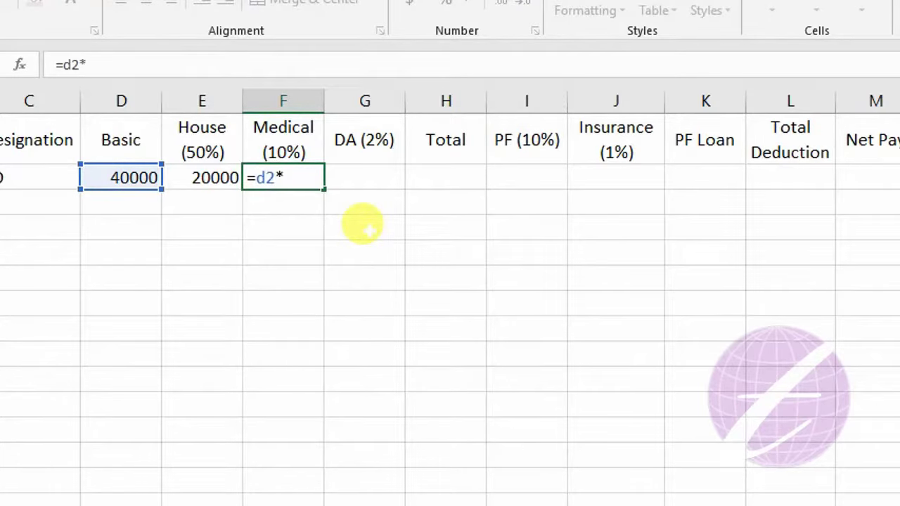
text(20%)
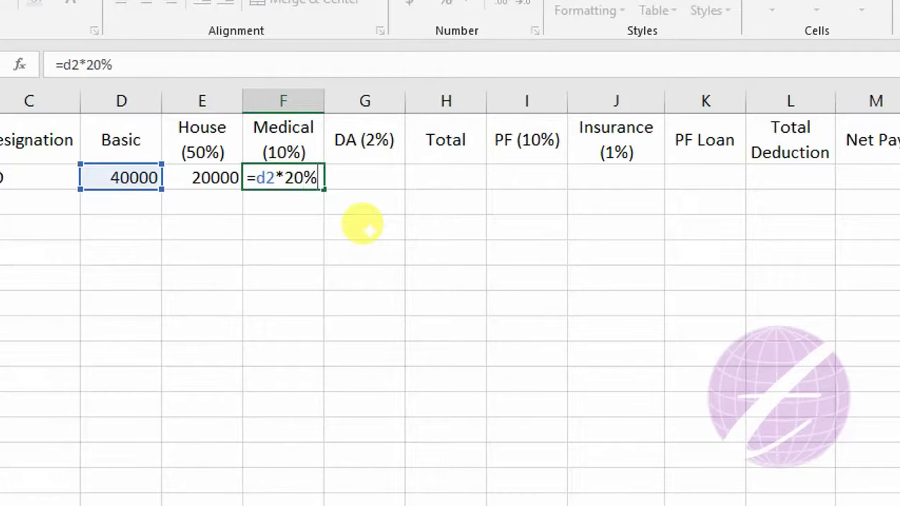
key(Return)
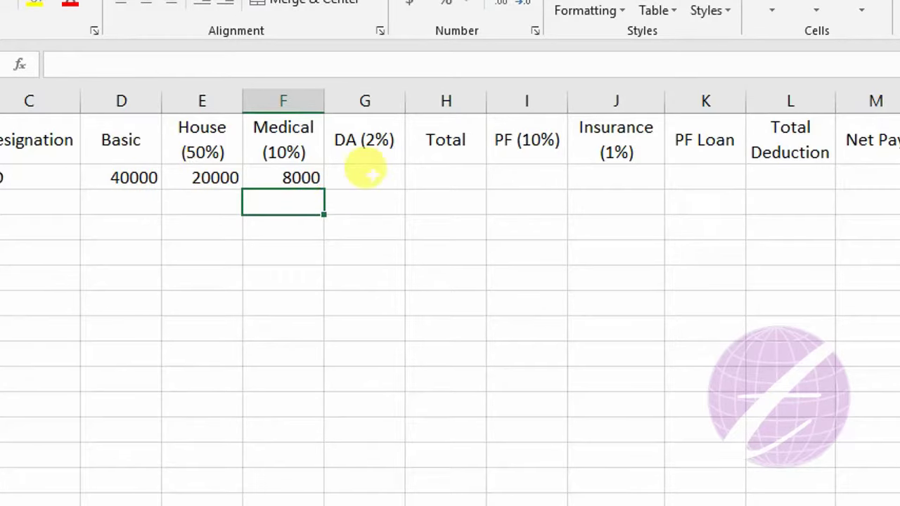
click(365, 173)
text(=)
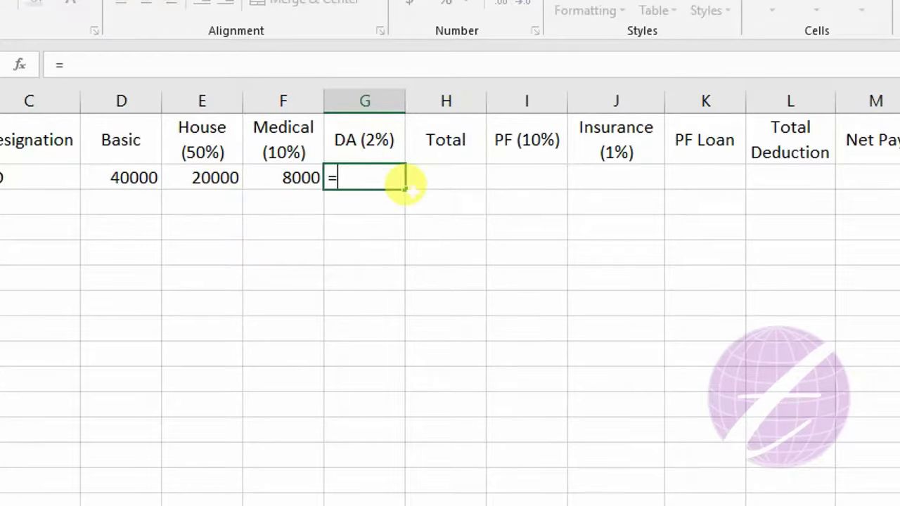
text(d2*2)
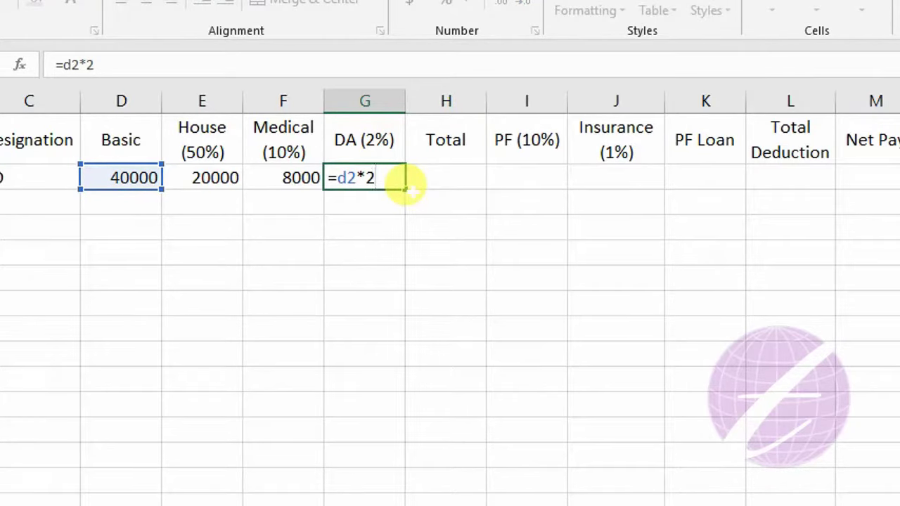
text(%)
key(Return)
- AutoSum Basic and allowances D2:G2 into H2, giving a Total of 68800
click(438, 175)
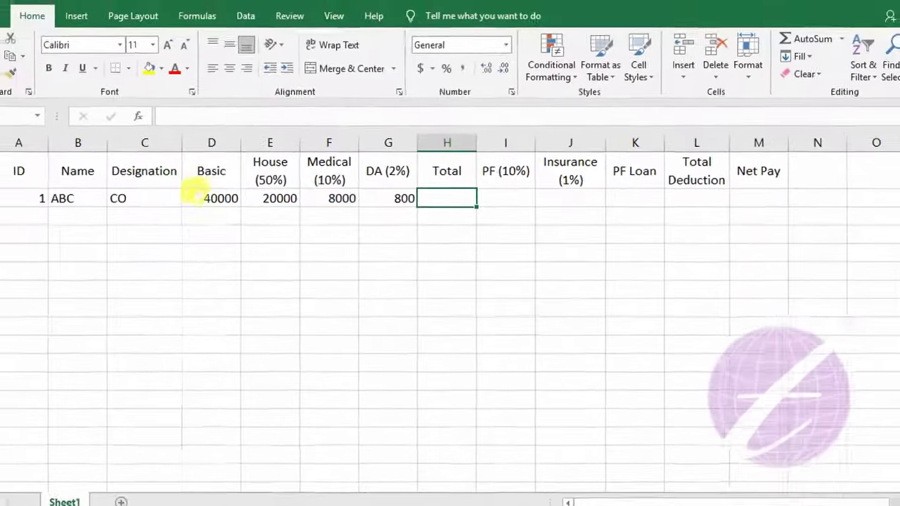
drag(215, 202, 447, 200)
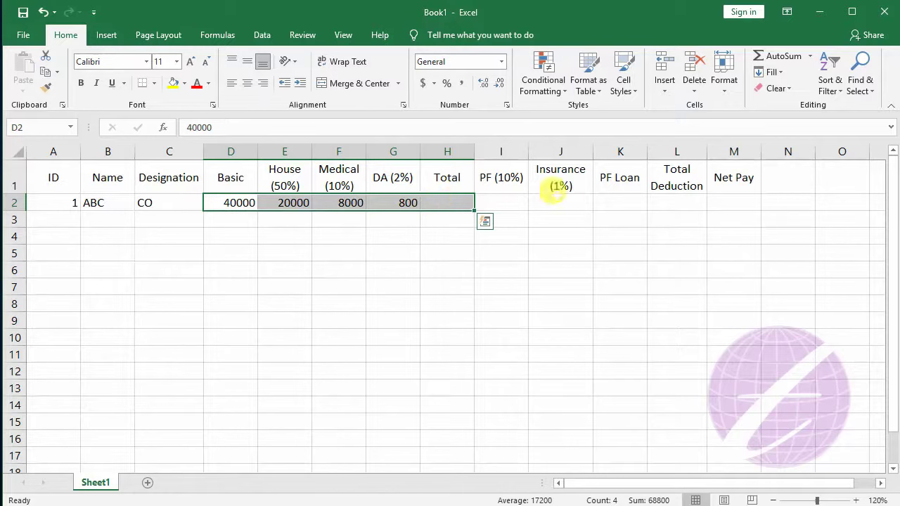
click(778, 55)
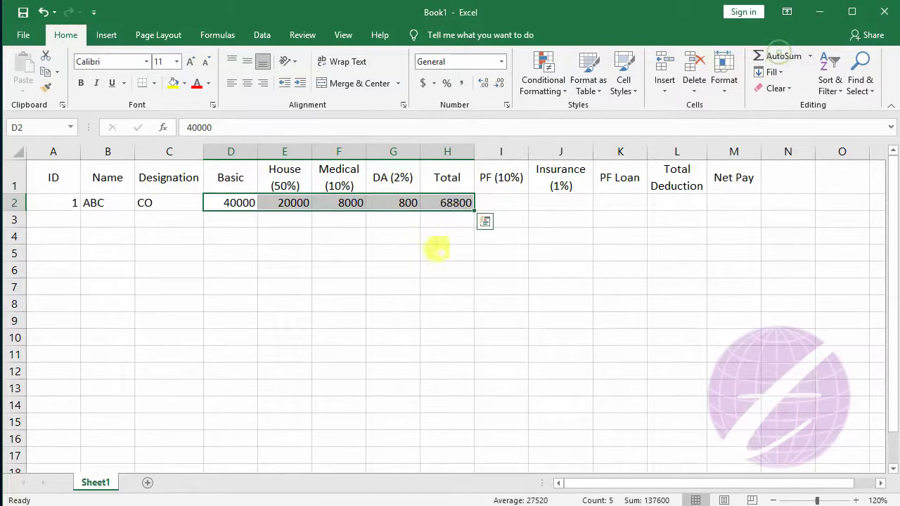
click(450, 202)
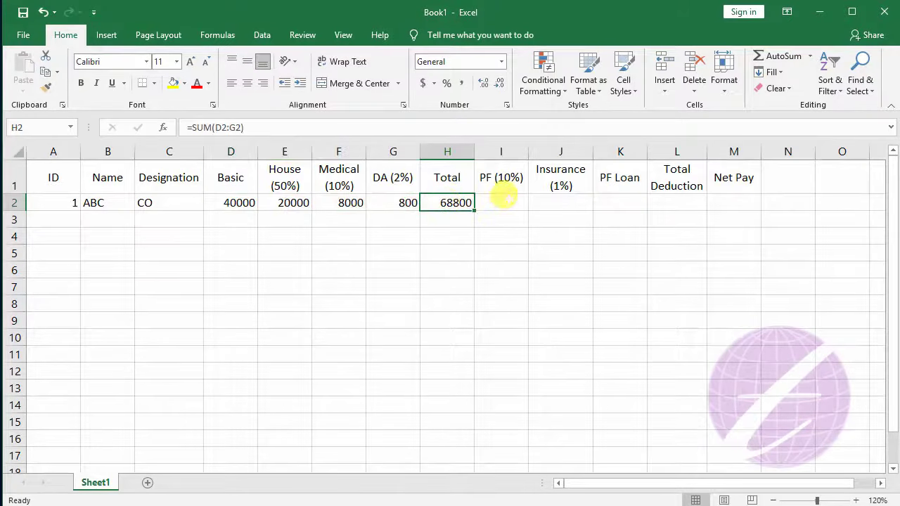
- Enter PF =D2*10% (4000), Insurance =D2*1% (400) and PF Loan 5000 in I2:K2
click(500, 201)
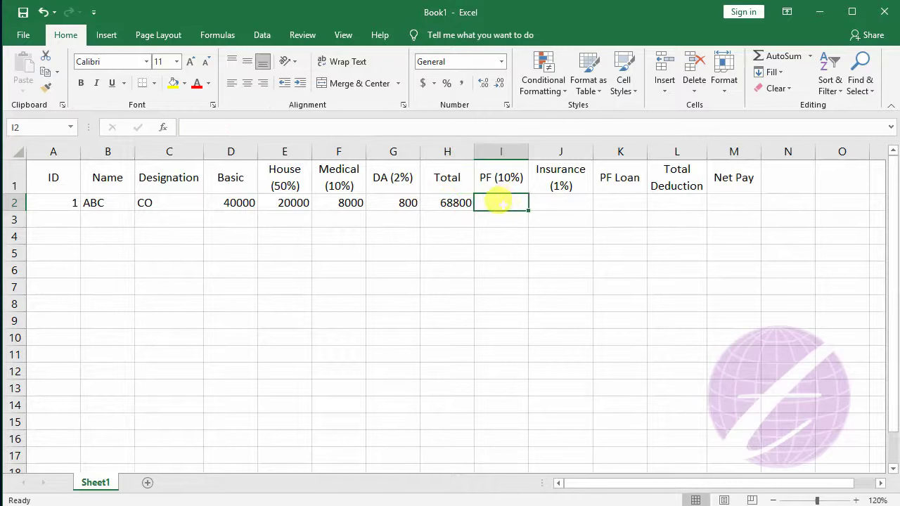
text(=d)
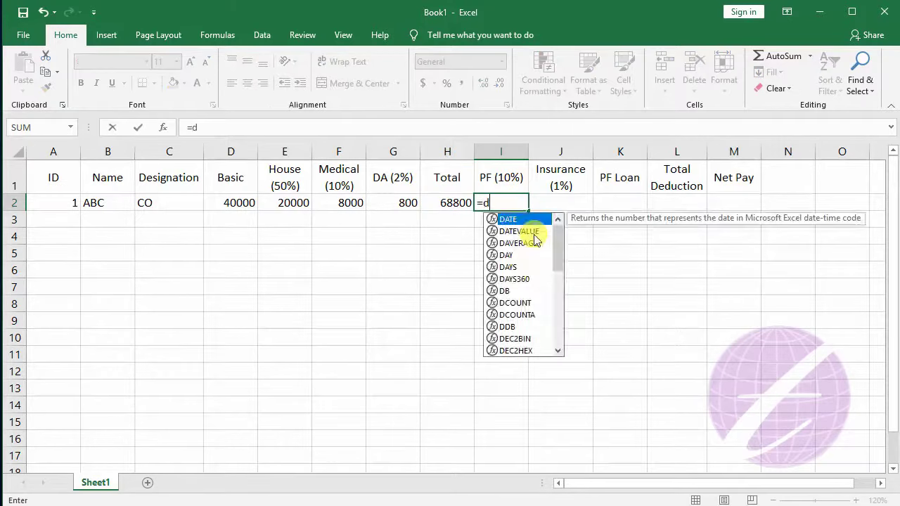
text(2*10%)
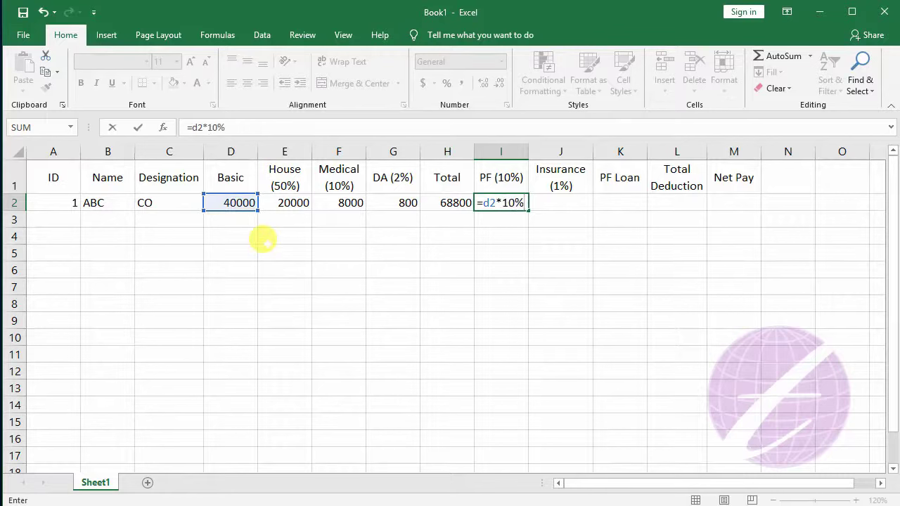
key(Return)
click(569, 201)
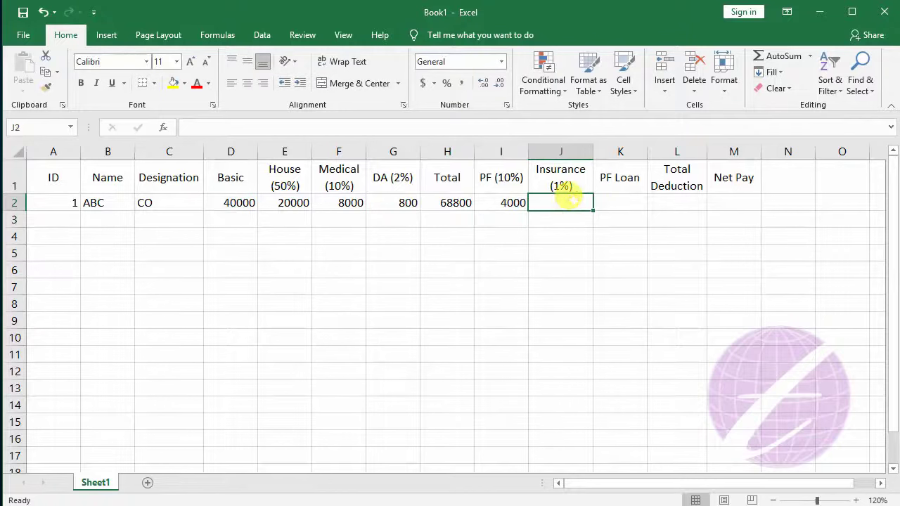
text(=d2*1%)
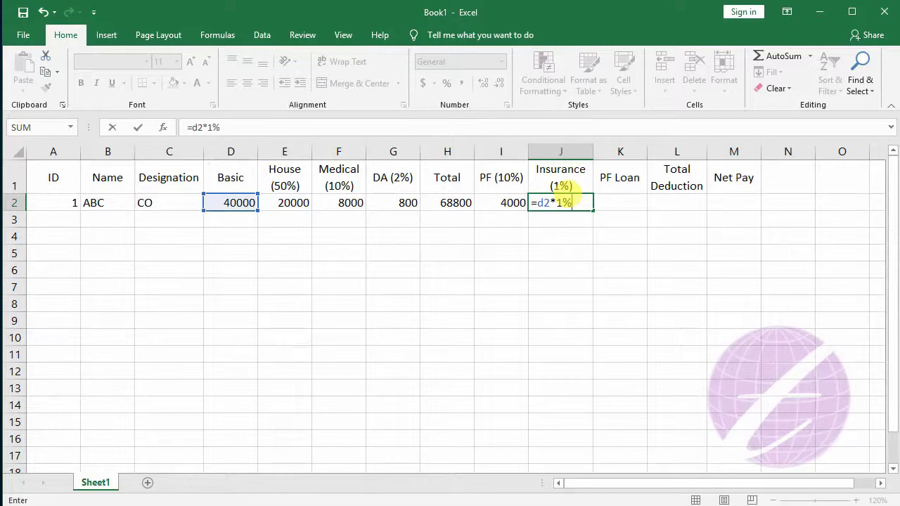
key(Return)
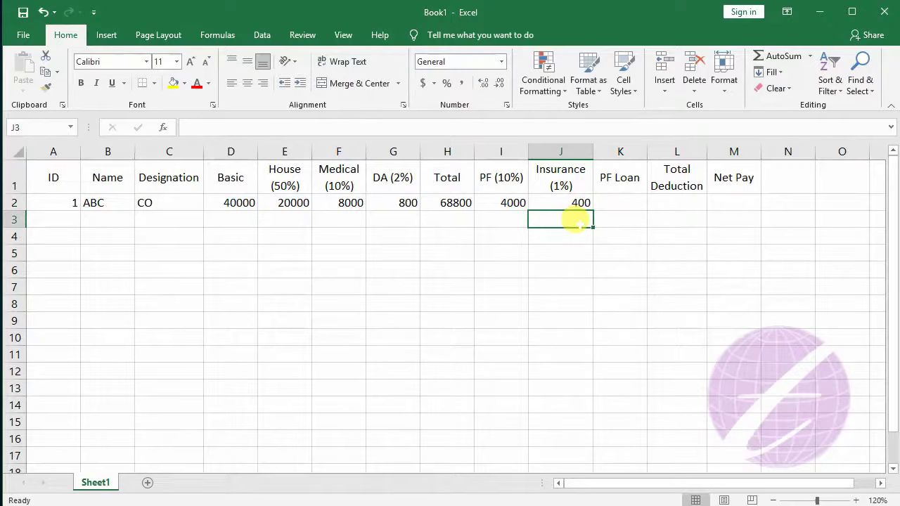
click(583, 202)
click(609, 201)
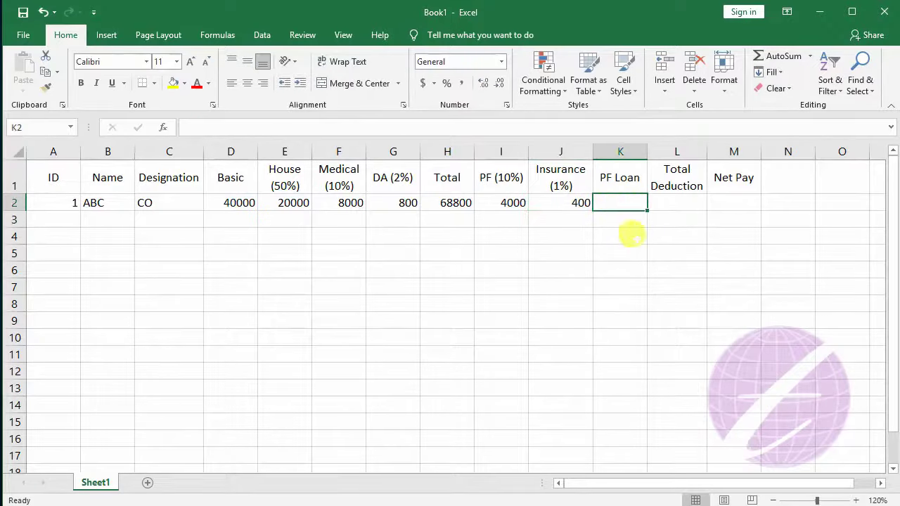
text(5000)
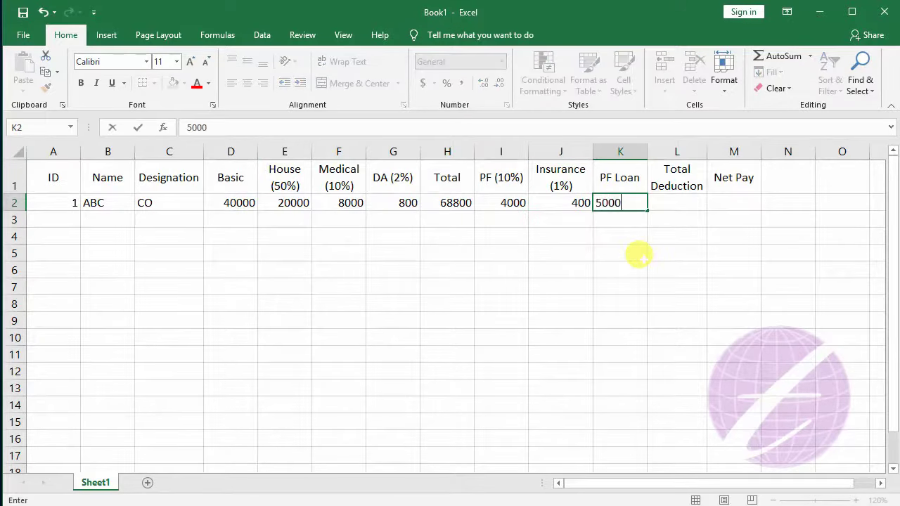
key(Tab)
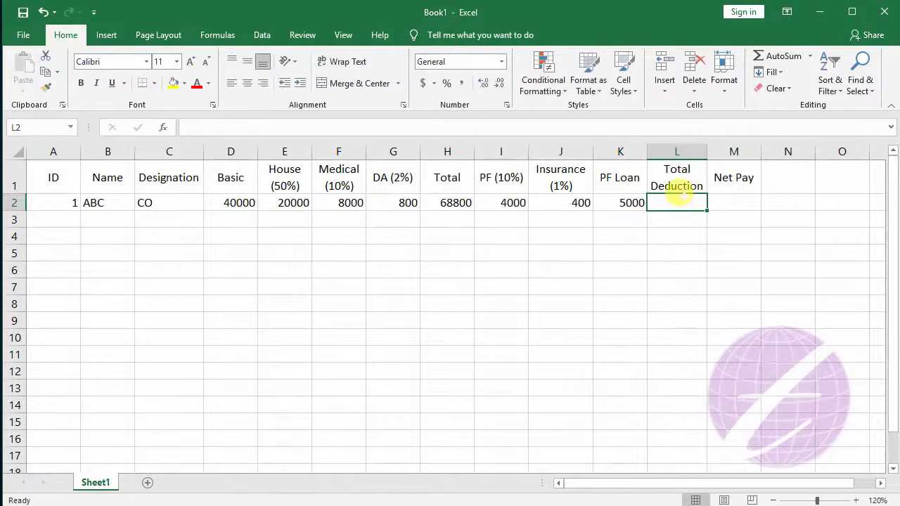
- AutoSum the deductions I2:K2 into L2, giving a Total Deduction of 9400
drag(501, 204, 671, 203)
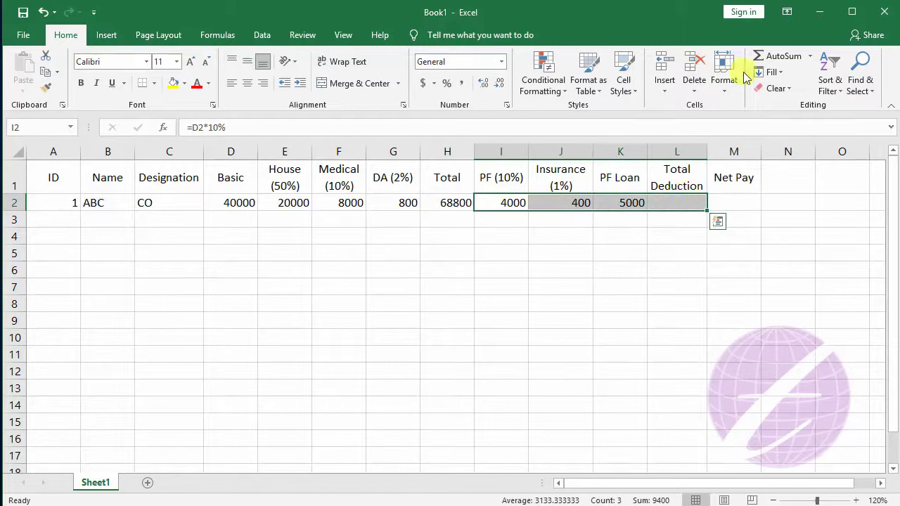
click(780, 58)
click(685, 203)
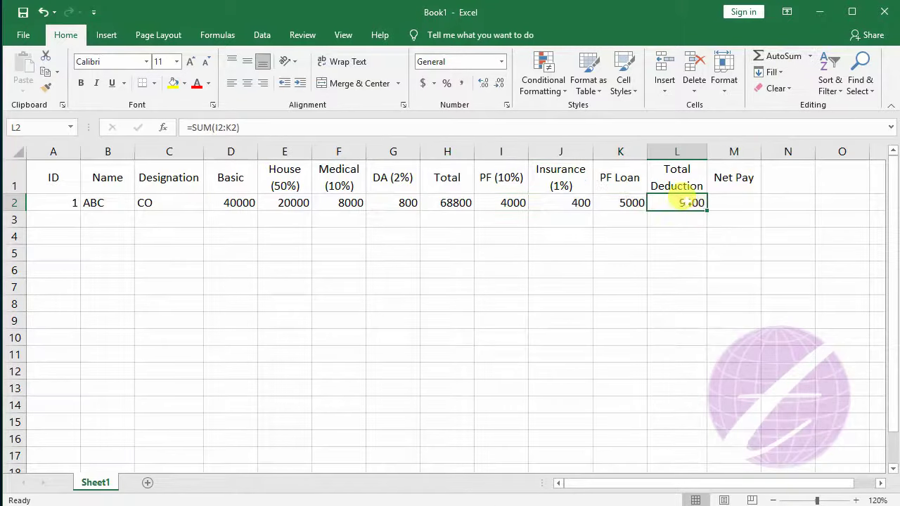
click(728, 201)
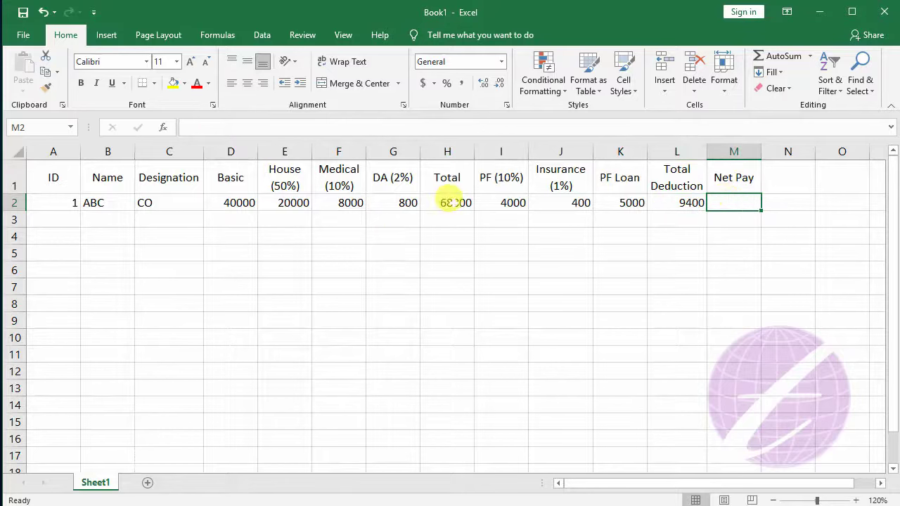
- Bold the Total 68800 in H2 and the Total Deduction 9400 in L2
click(447, 201)
click(680, 202)
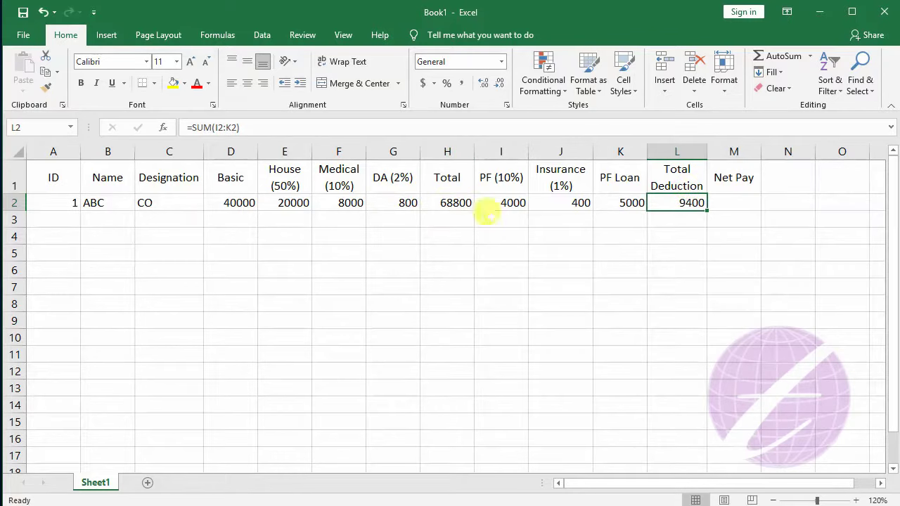
click(732, 201)
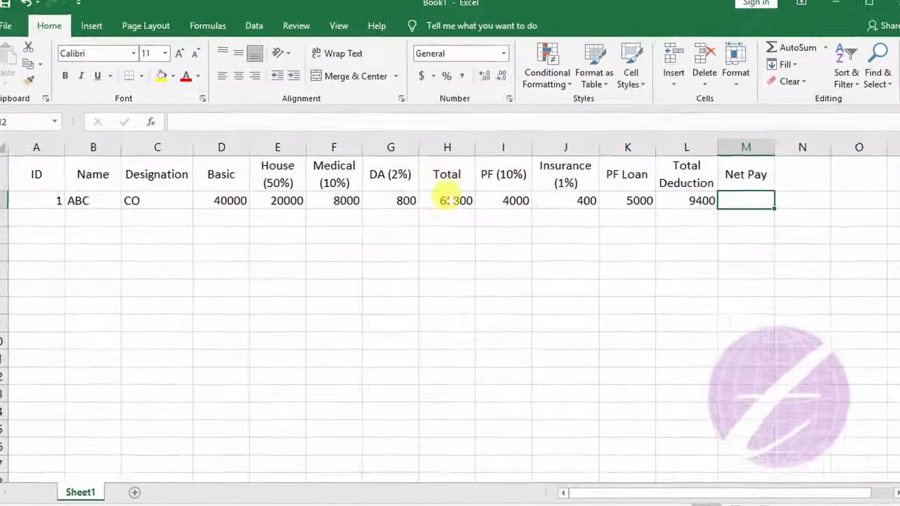
click(454, 202)
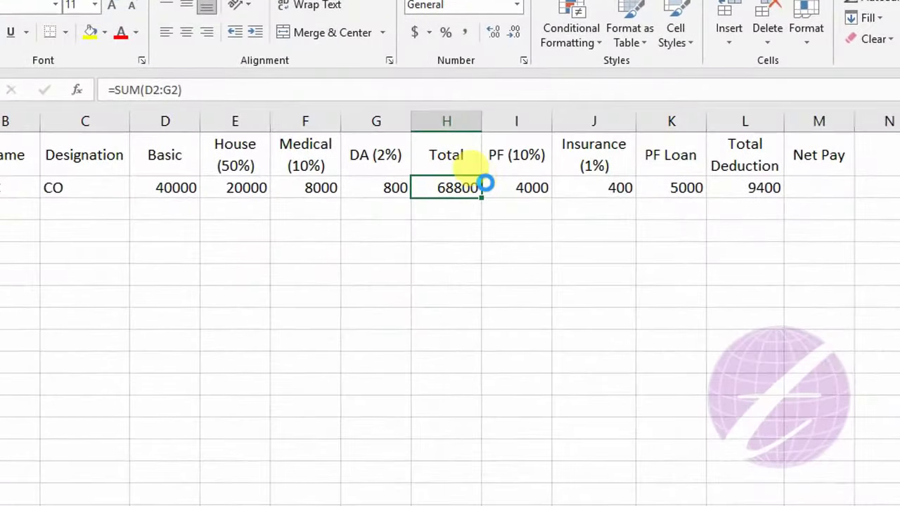
key(ctrl+b)
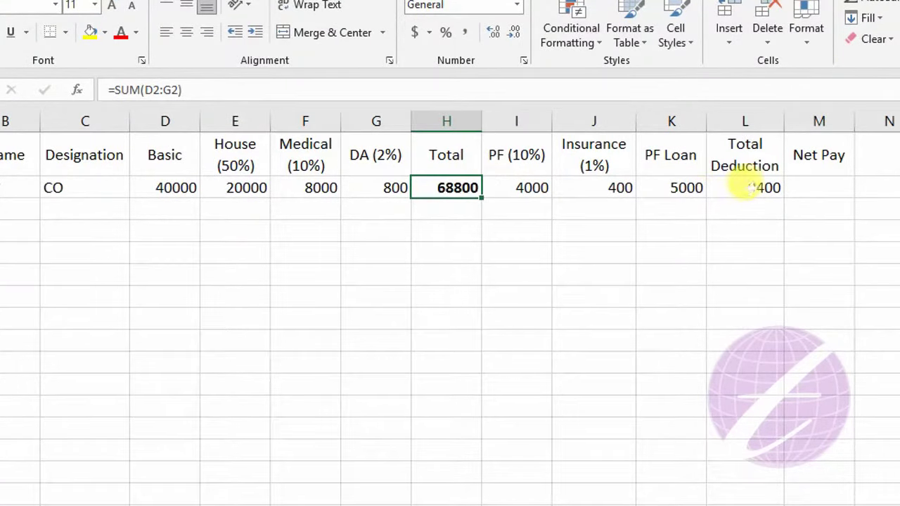
click(750, 188)
key(ctrl+b)
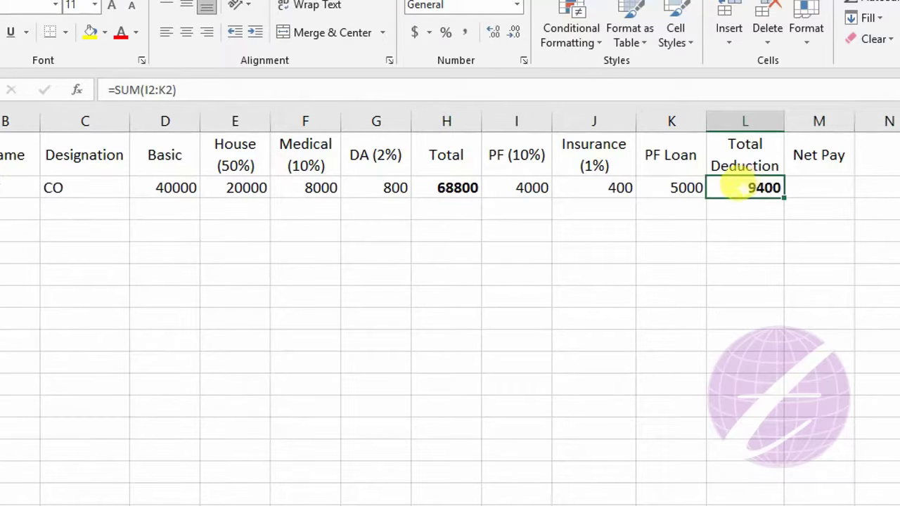
click(813, 187)
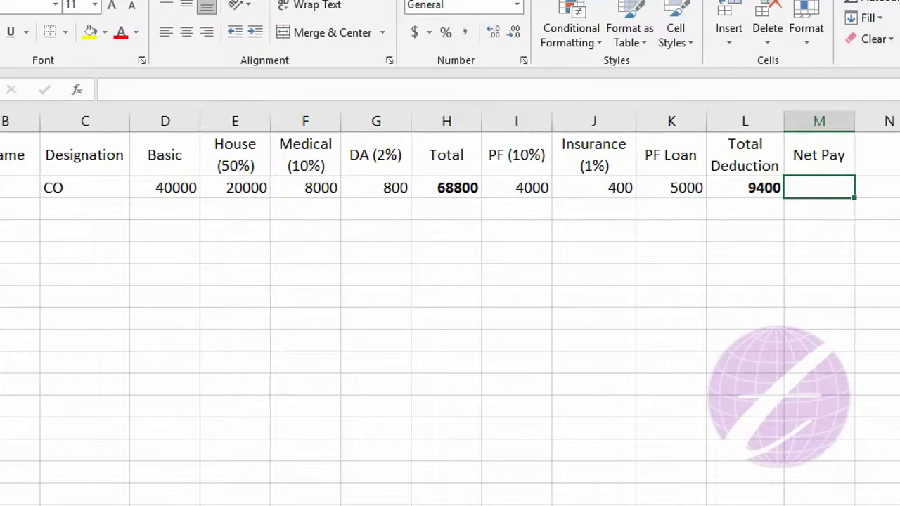
- Enter =H2-L2 in M2 so Net Pay shows 59400
text(=)
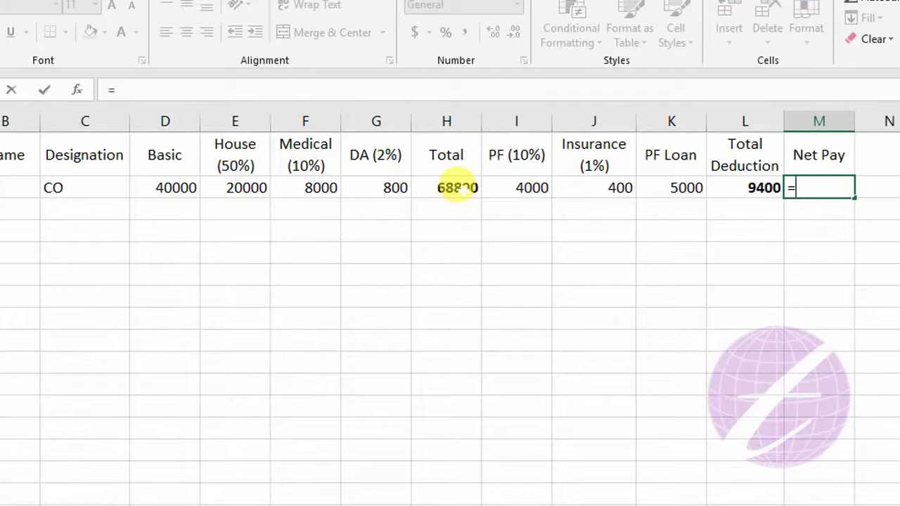
text(h2-)
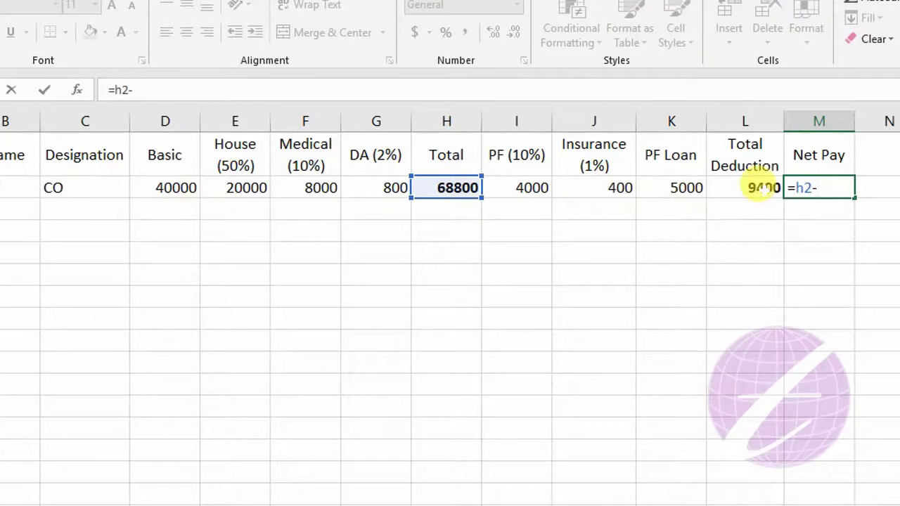
text(l2)
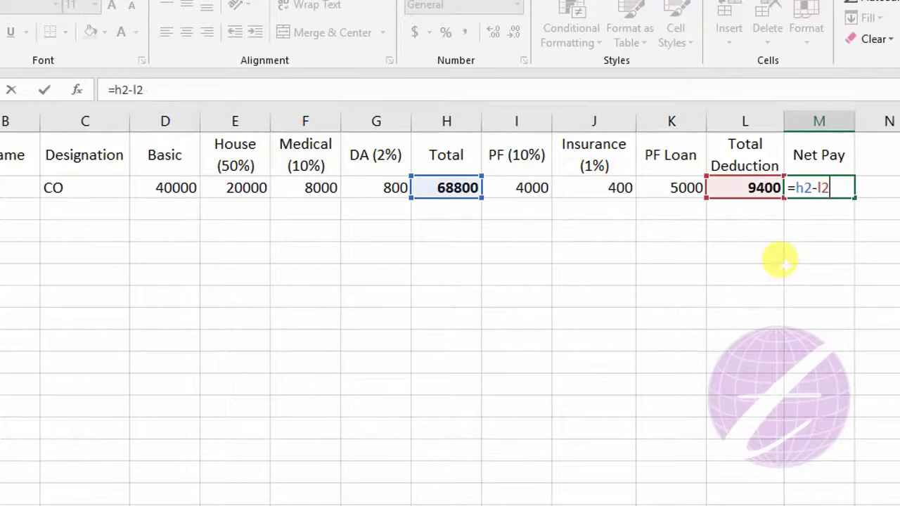
key(Return)
click(828, 186)
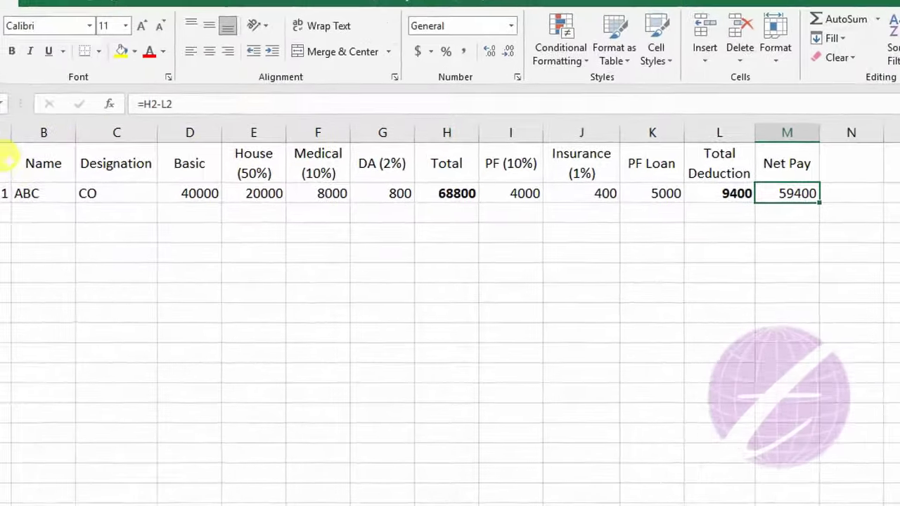
- Bold the header row A1:M1 and the Net Pay figure 59400 in M2
drag(6, 162, 772, 164)
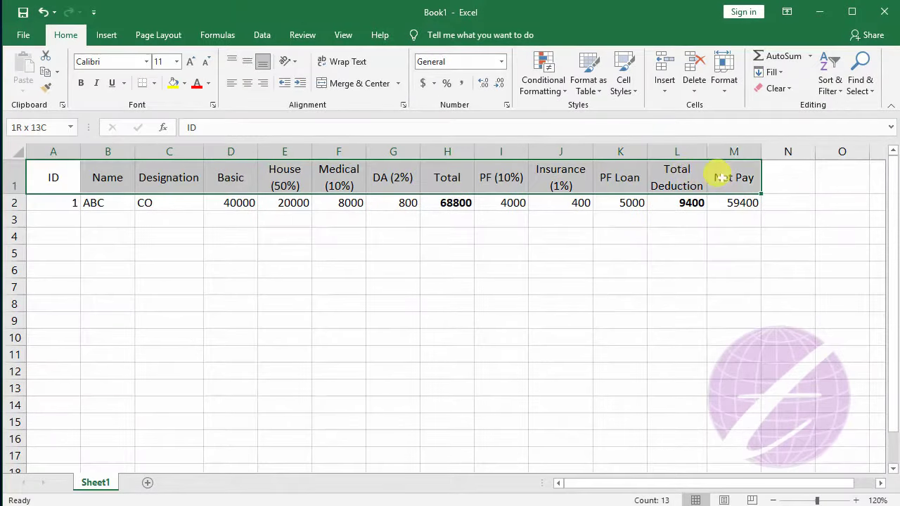
key(ctrl+b)
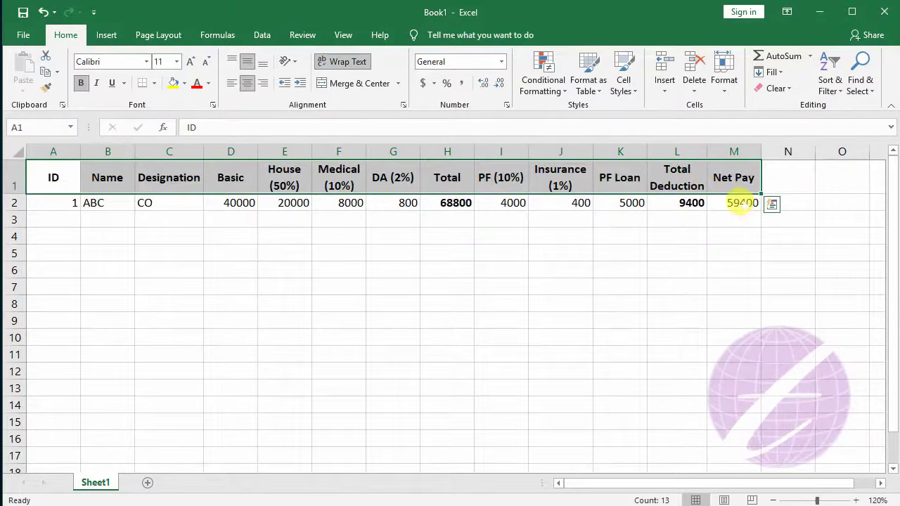
click(744, 203)
key(ctrl+b)
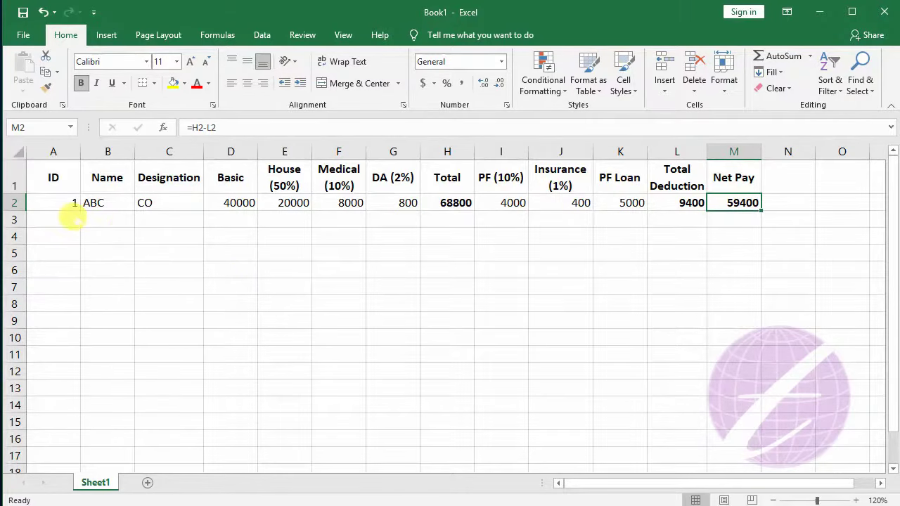
- Enter ID 2 in A3 and fill the ID series down to 5 in A6
click(64, 217)
text(2)
key(Return)
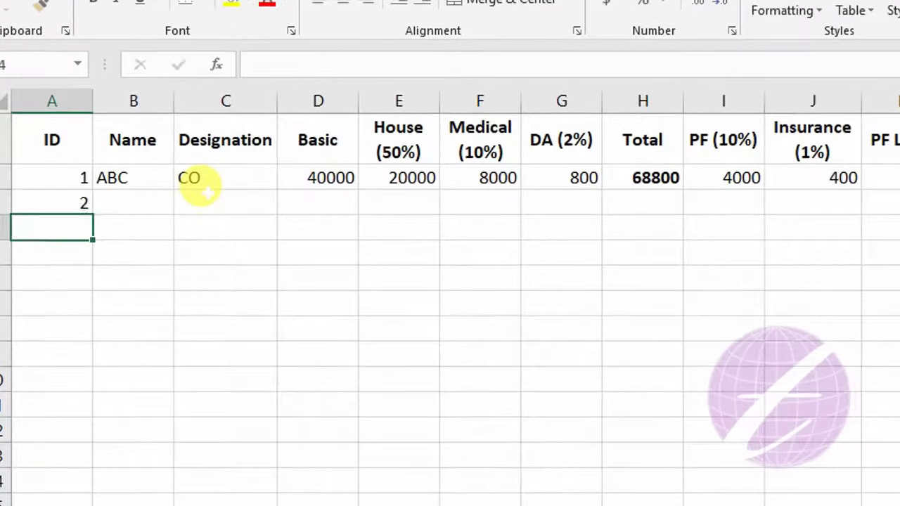
key(Up)
click(81, 178)
mouse_move(92, 190)
mouse_down()
mouse_move(83, 309)
mouse_move(78, 283)
mouse_up()
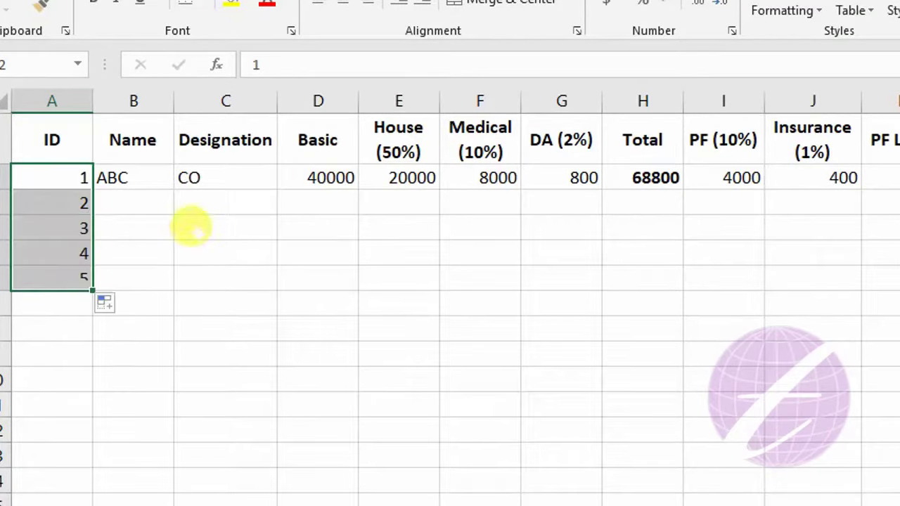
- Enter employee names DEF, XYZ, MNO and IJK in B3:B6
click(130, 203)
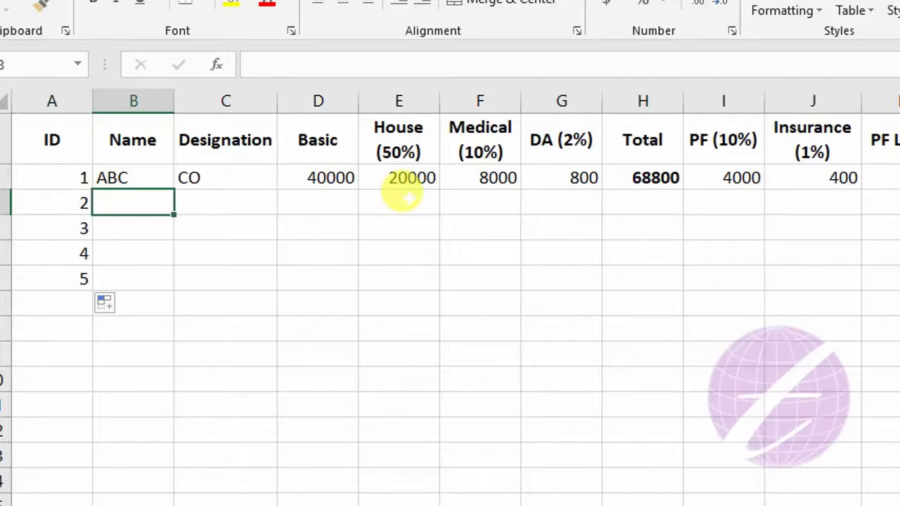
text(DEF)
key(Return)
text(X)
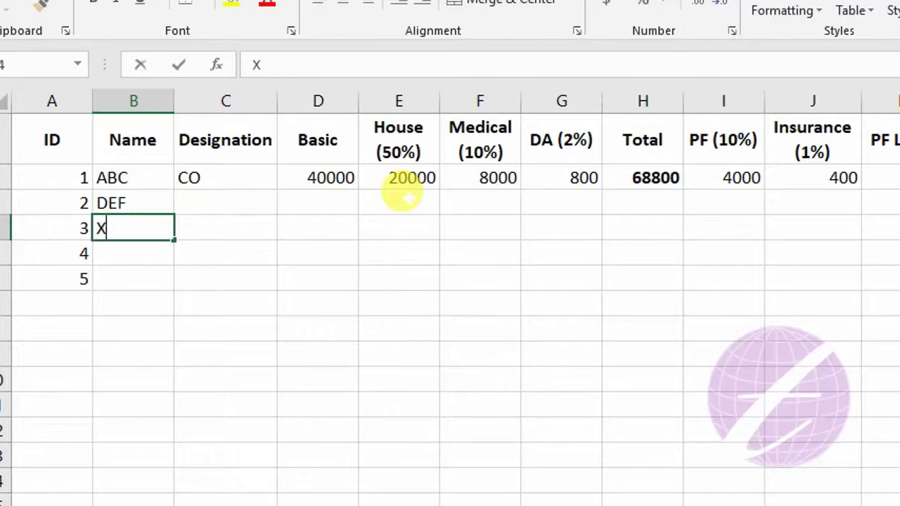
text(YZ)
key(Return)
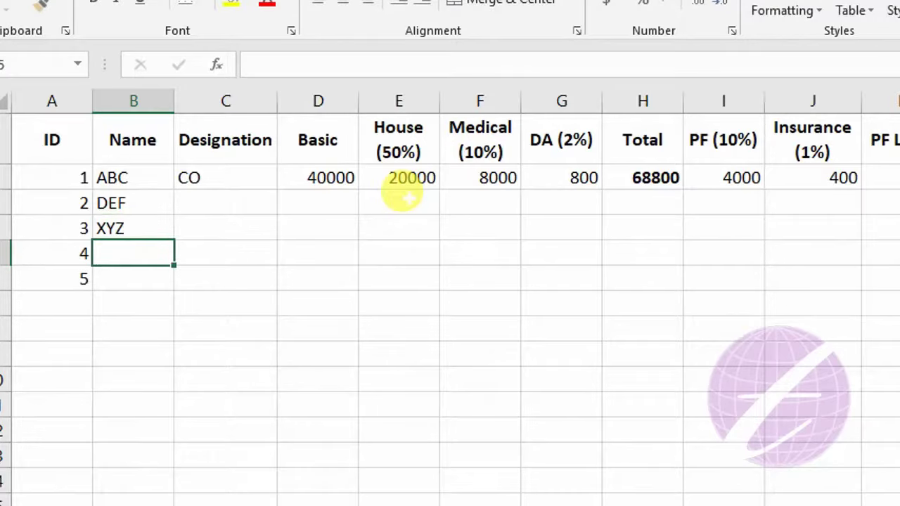
text(MNO)
key(Return)
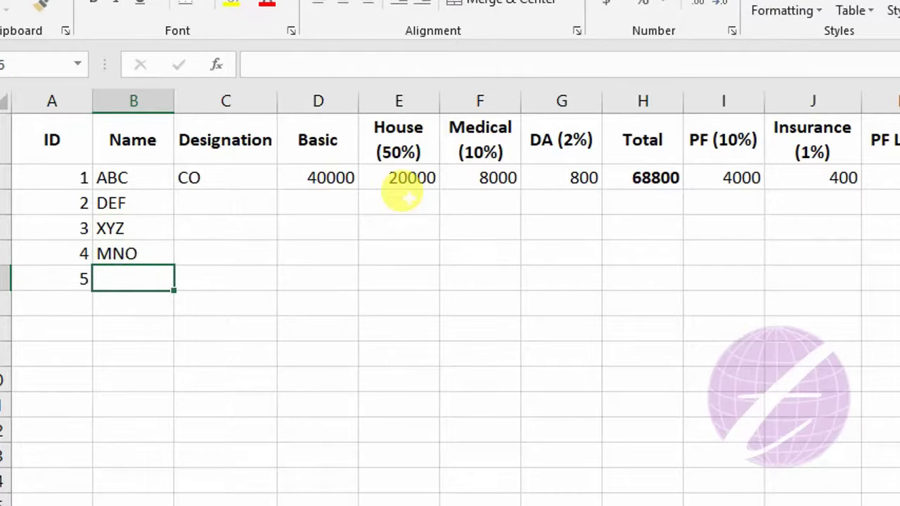
text(IJK)
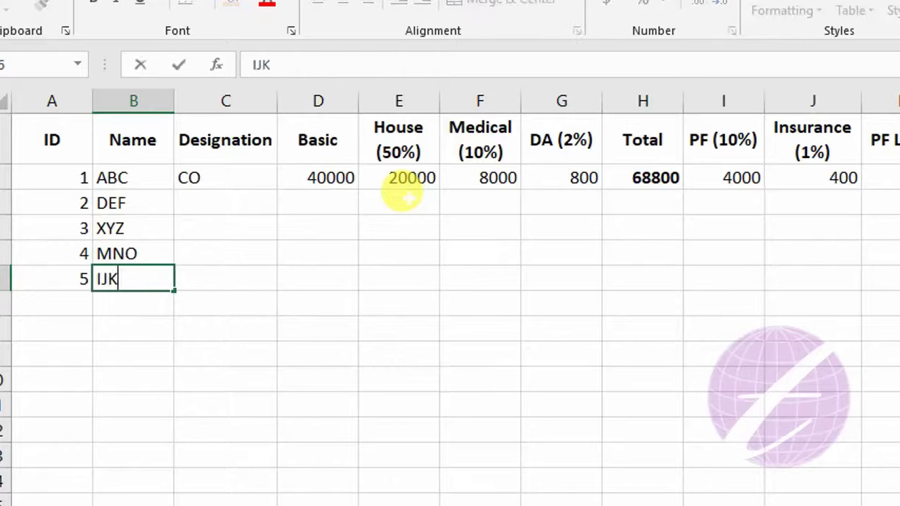
key(Tab)
- Enter designations Sr. Officer, Officer, A. Officer and MLSS in C3:C6
key(Up)
key(Up)
key(Up)
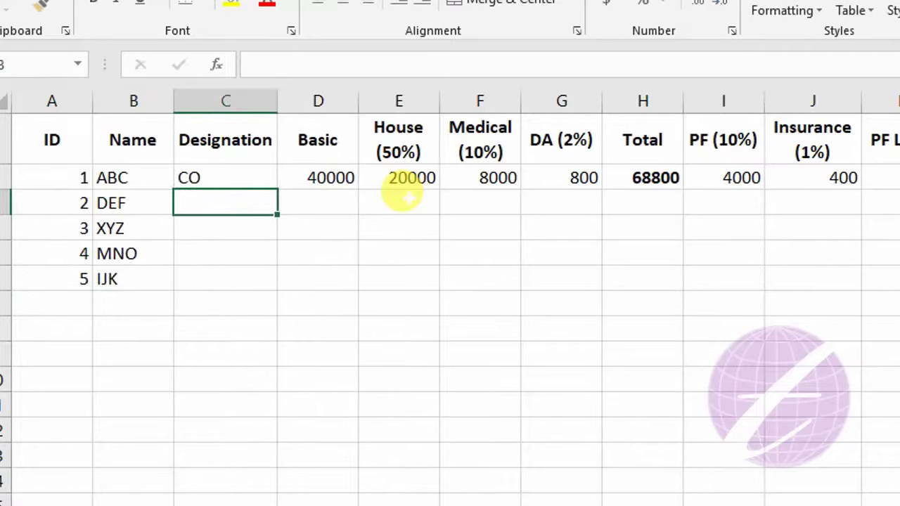
text(Sr)
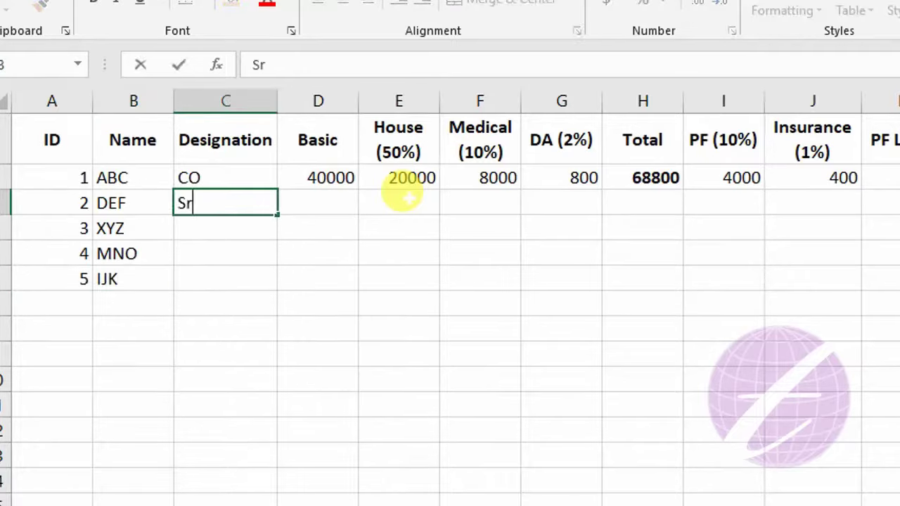
text(. Offic)
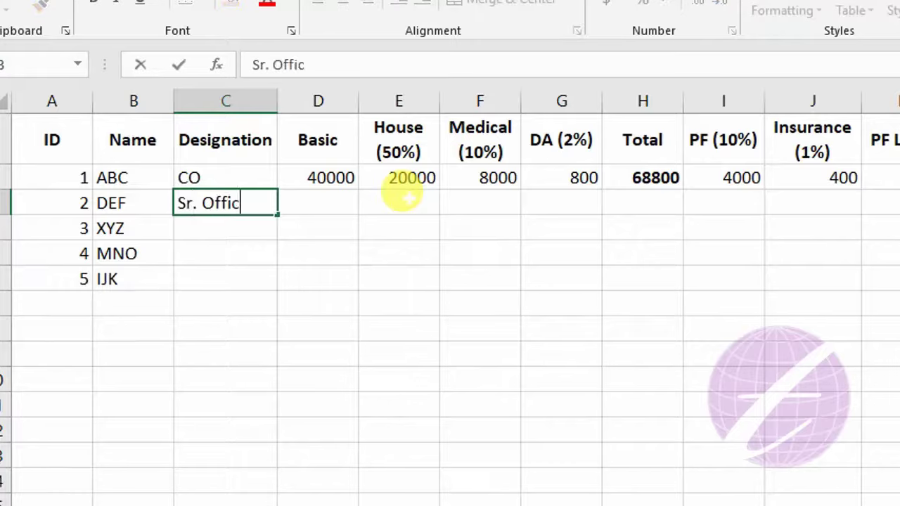
text(er)
key(Return)
text(Officer)
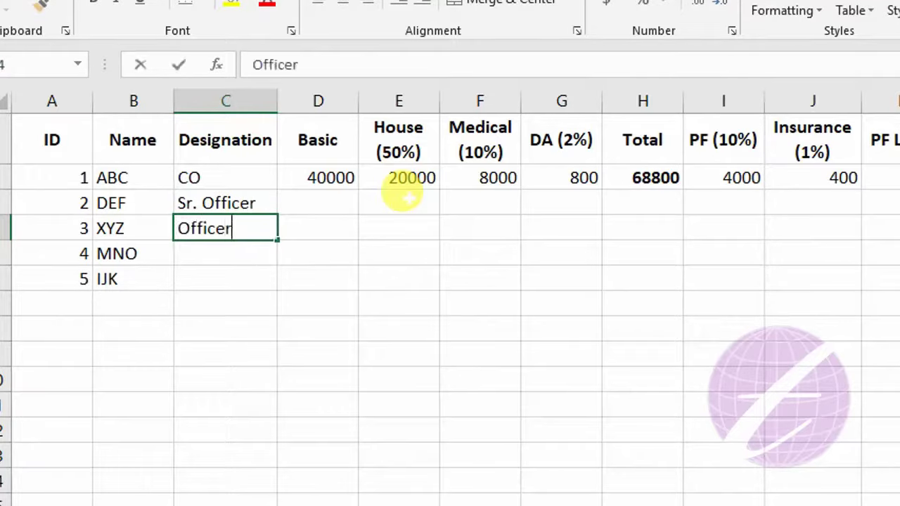
key(Return)
text(A.)
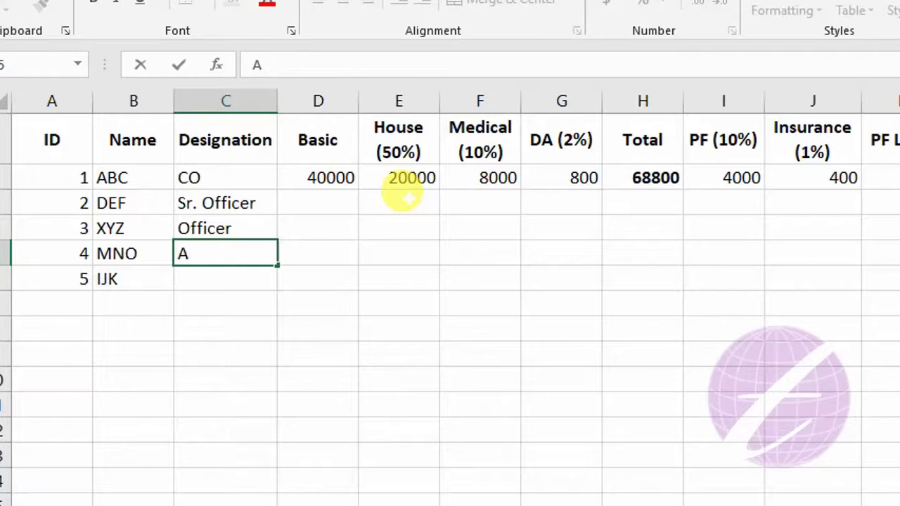
text( Officer)
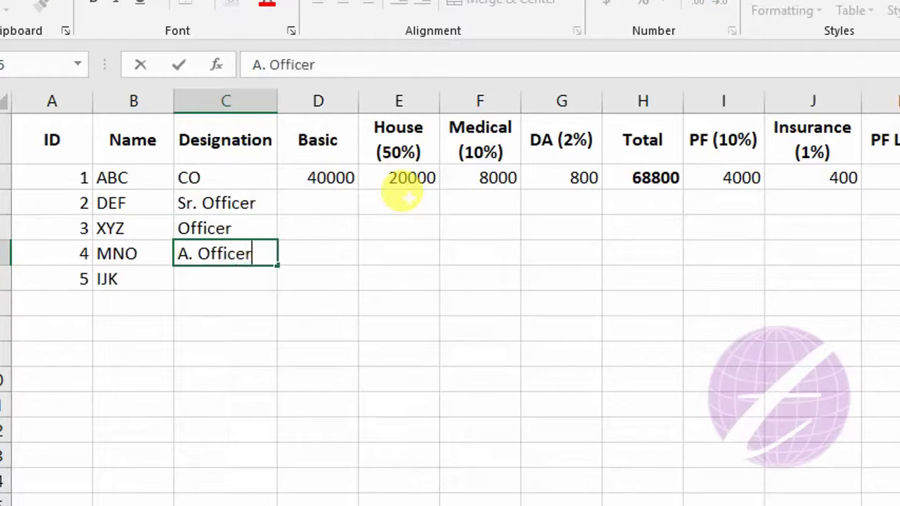
key(Return)
text(ML)
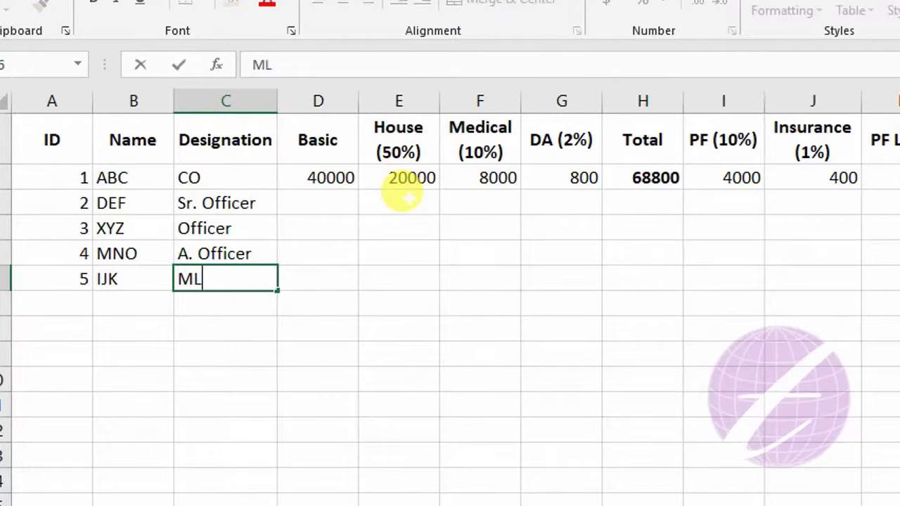
text(SS)
click(329, 201)
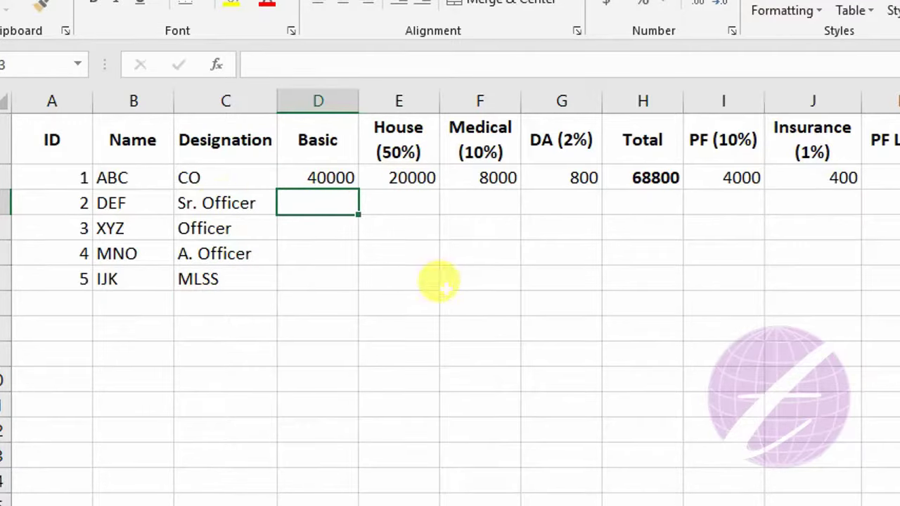
- Fill D3:D6 with Basic salaries 30000, 20000, 15000 and 10000
text(30000)
key(Return)
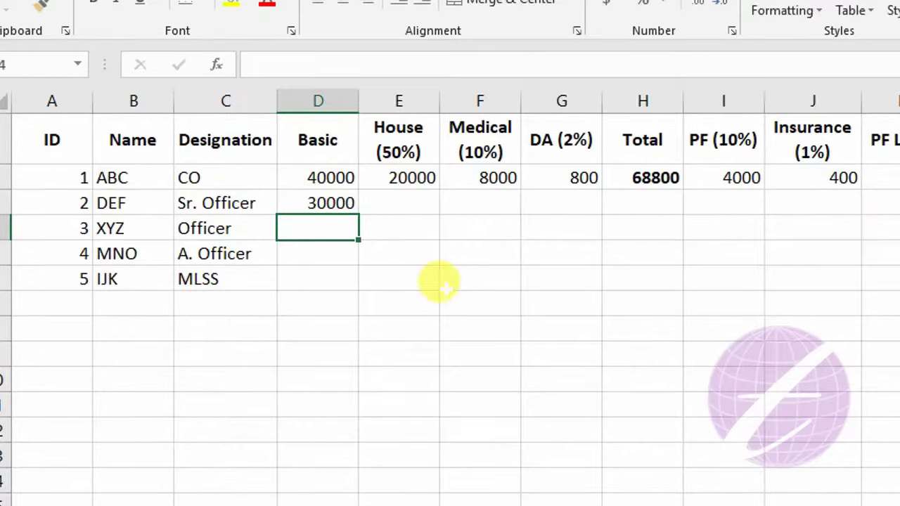
text(20)
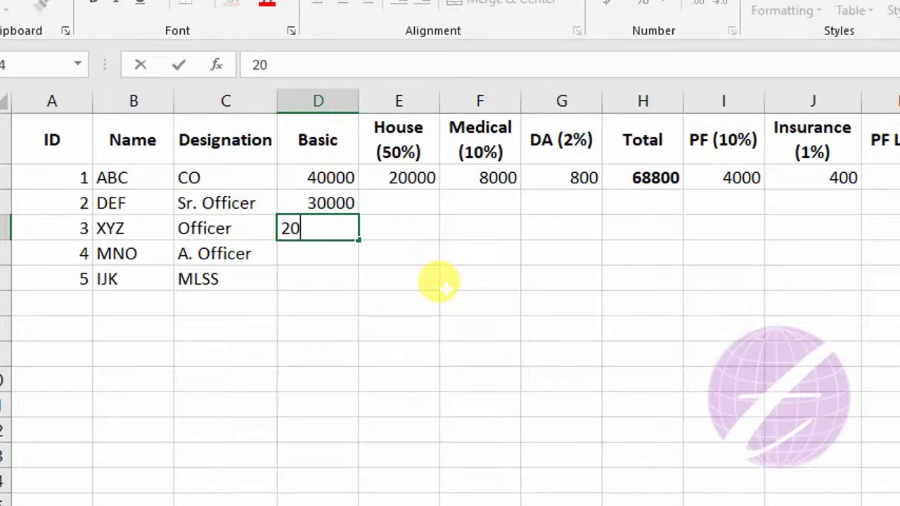
text(000)
key(Return)
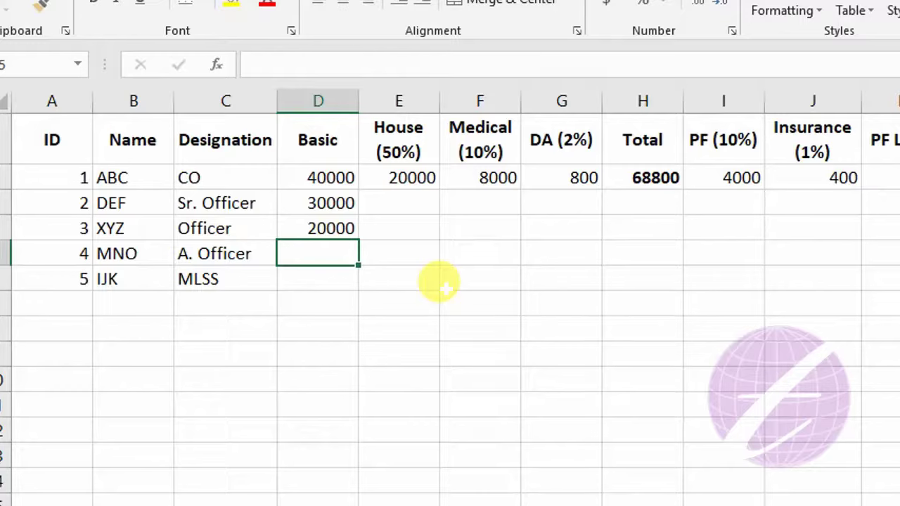
text(15000)
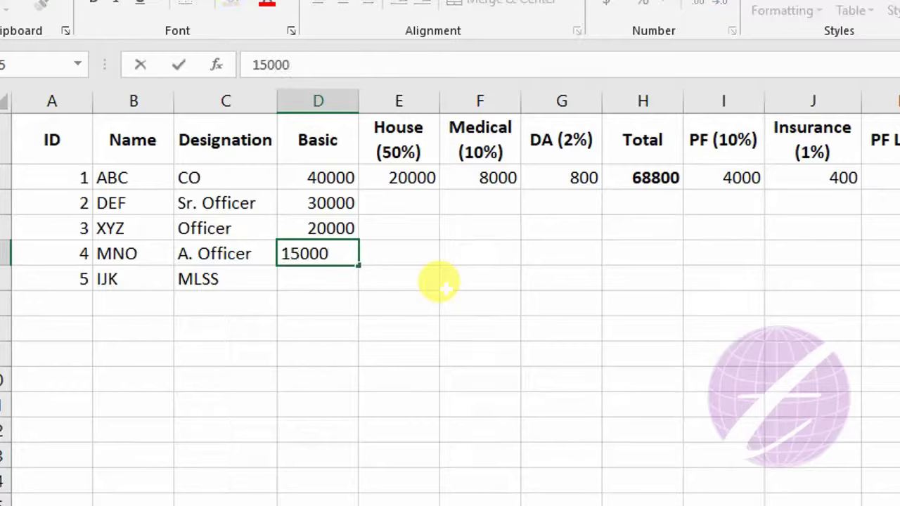
key(Return)
text(1000)
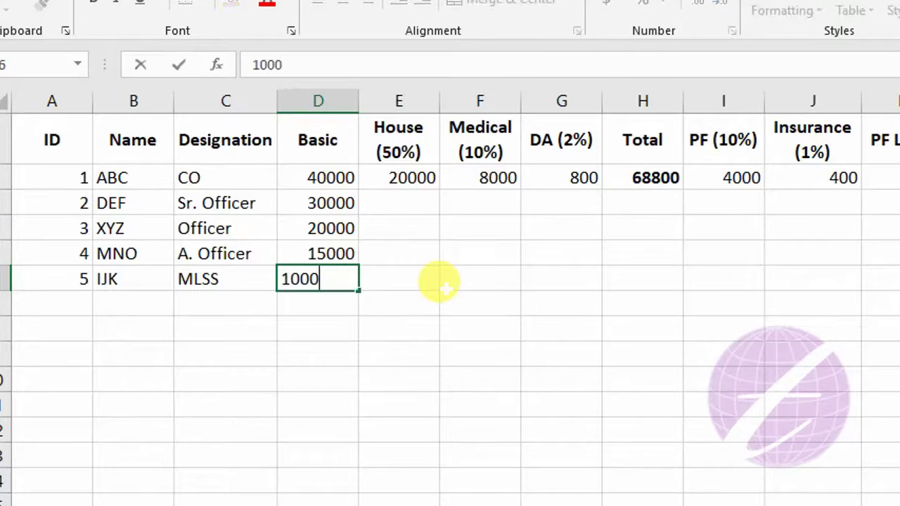
text(0)
click(432, 281)
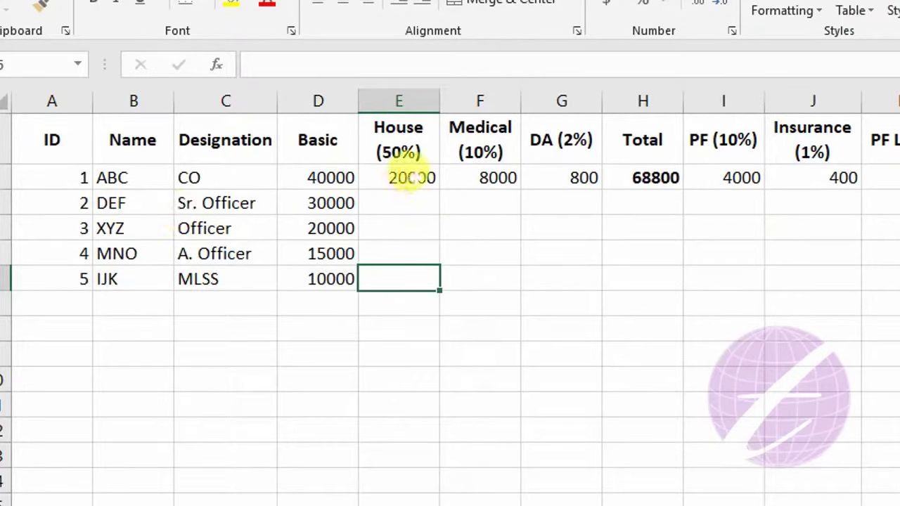
- Copy the House, Medical and DA allowance formulas down to all five employees
click(415, 177)
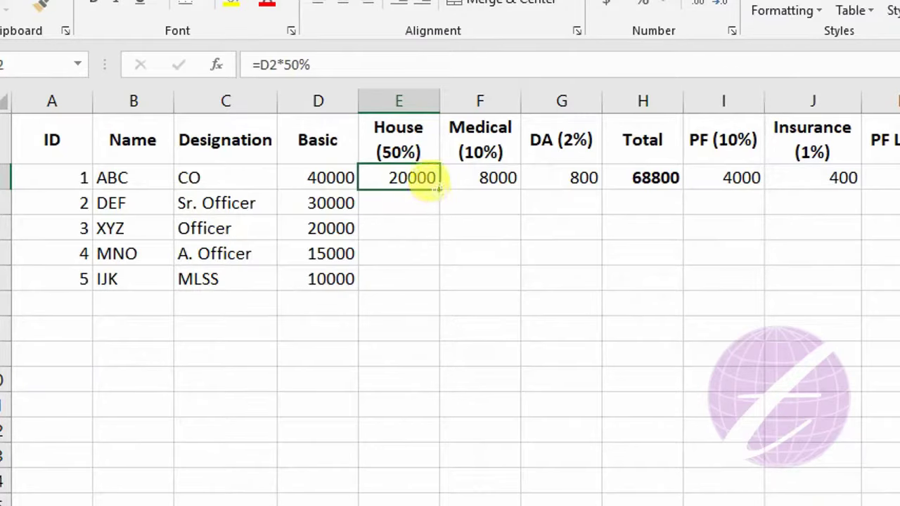
drag(437, 187, 419, 283)
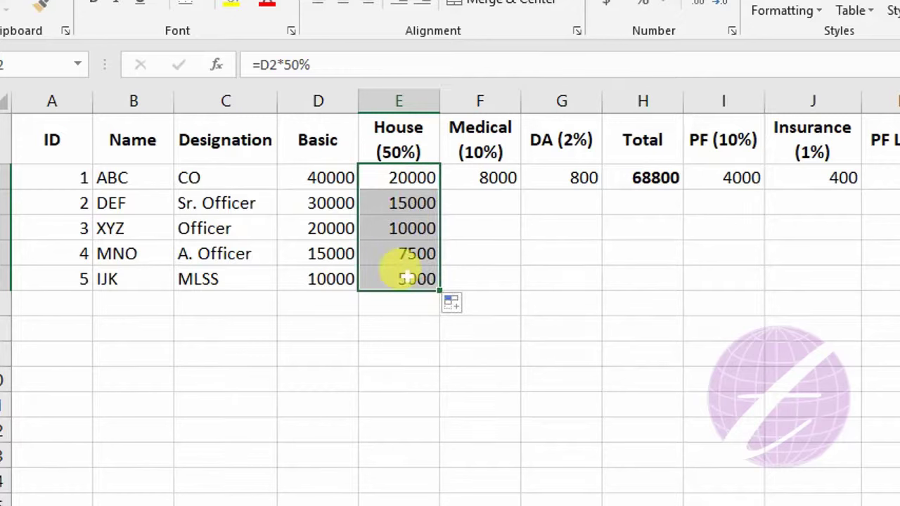
click(492, 178)
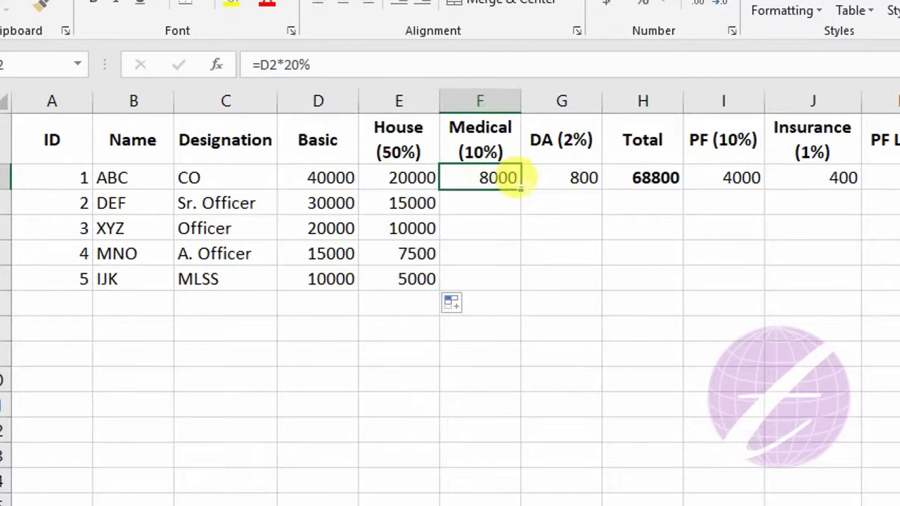
drag(520, 188, 502, 278)
click(577, 177)
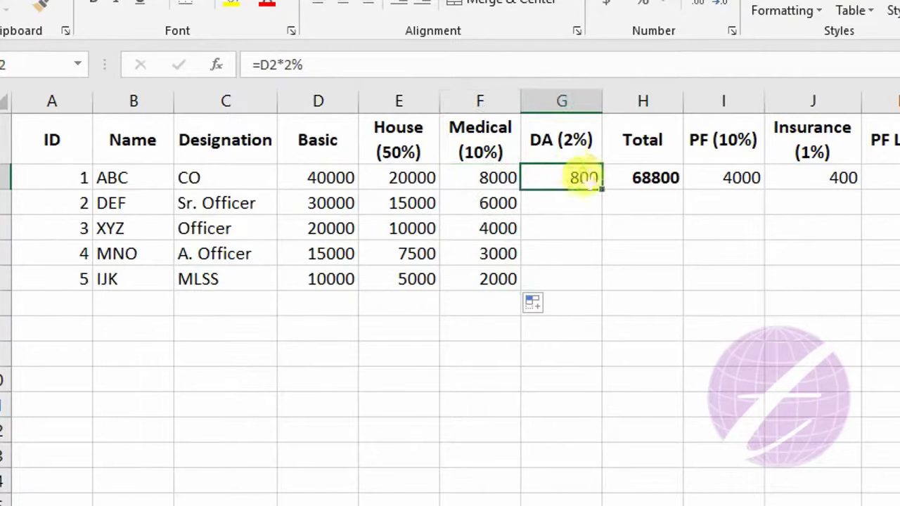
drag(599, 187, 587, 282)
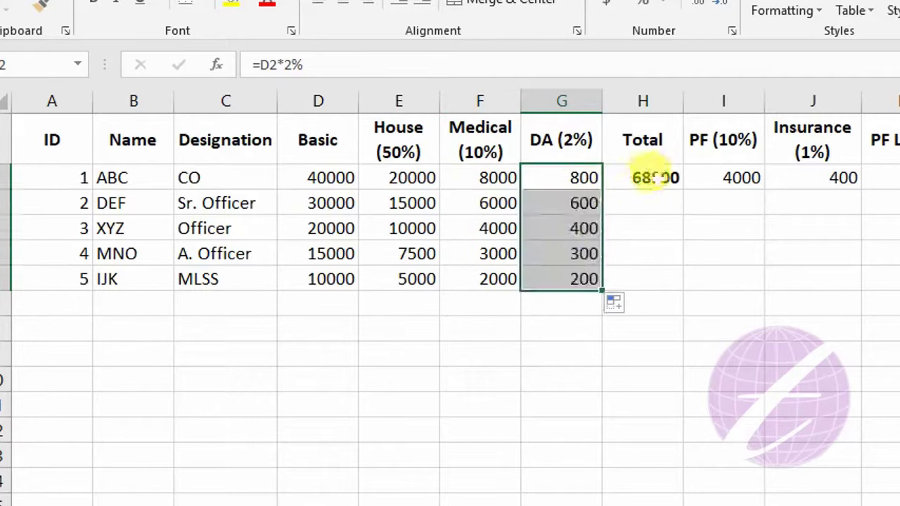
- Copy the Total, PF and Insurance (=D2*1%) formulas down to row 6
click(651, 178)
drag(671, 184, 633, 278)
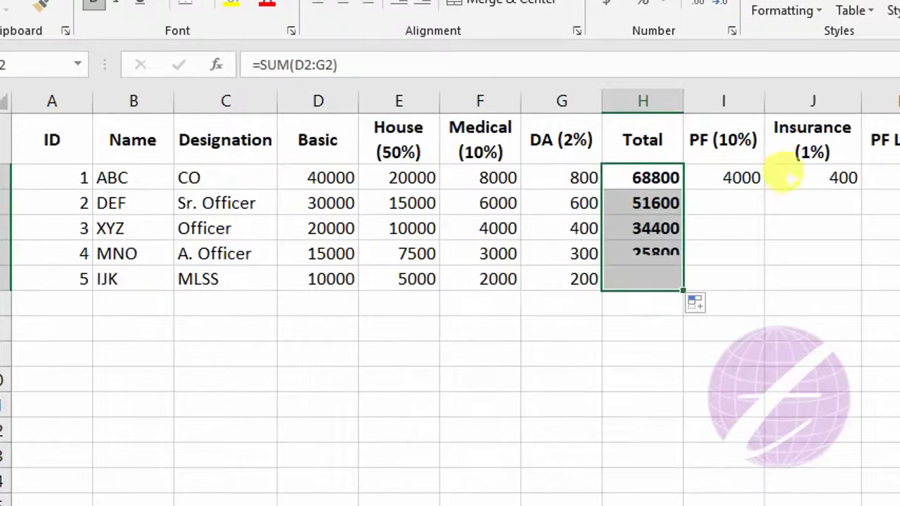
click(738, 176)
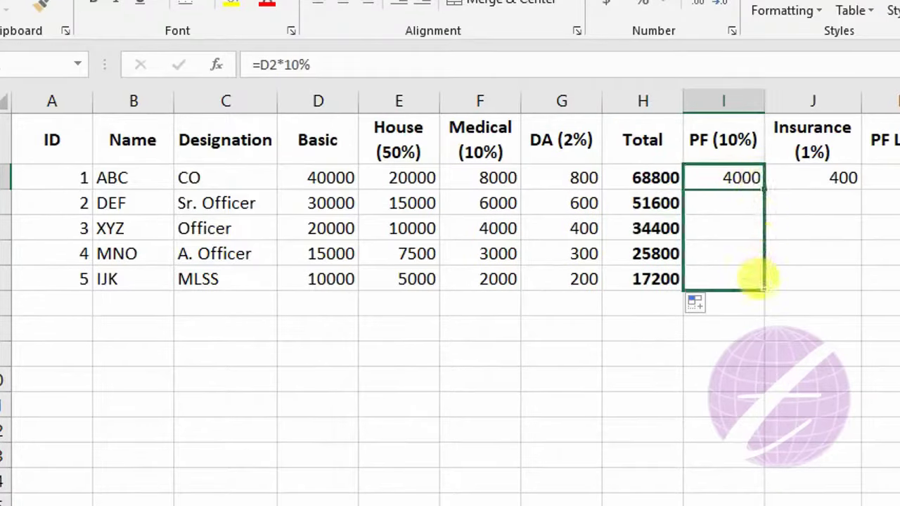
drag(764, 189, 753, 282)
click(837, 178)
drag(857, 189, 840, 281)
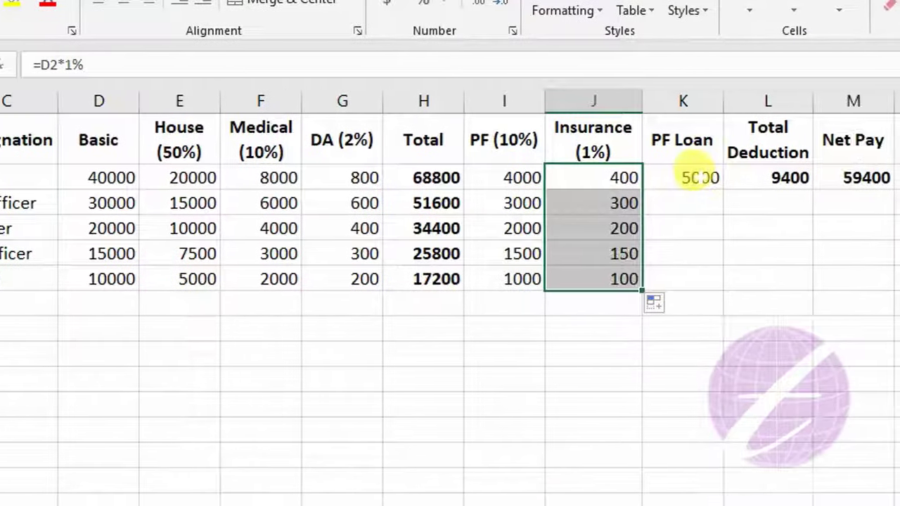
click(784, 178)
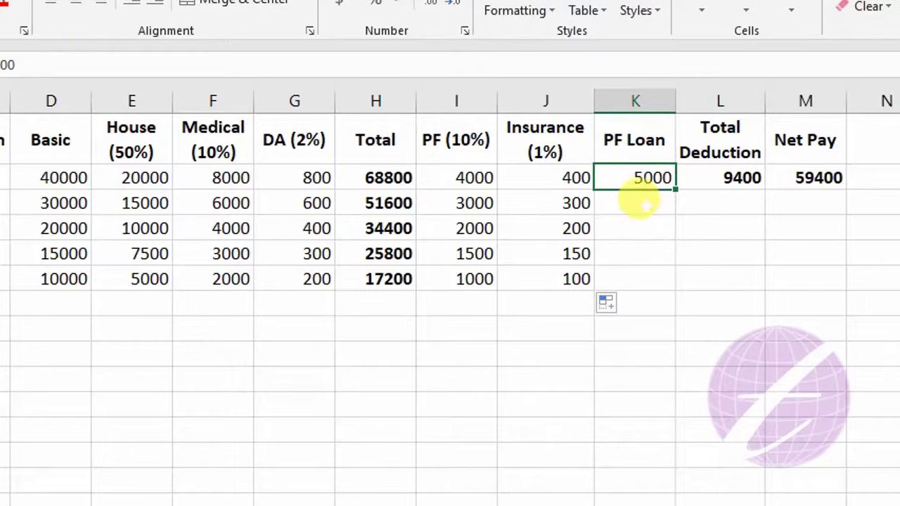
- Enter PF Loan amounts 4000, 0, 1000 and 0 in K3:K6
click(635, 202)
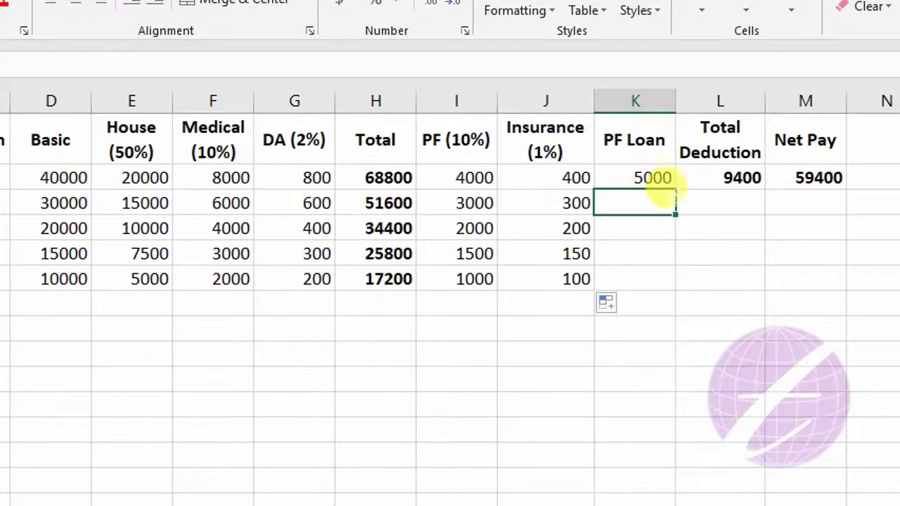
text(4000)
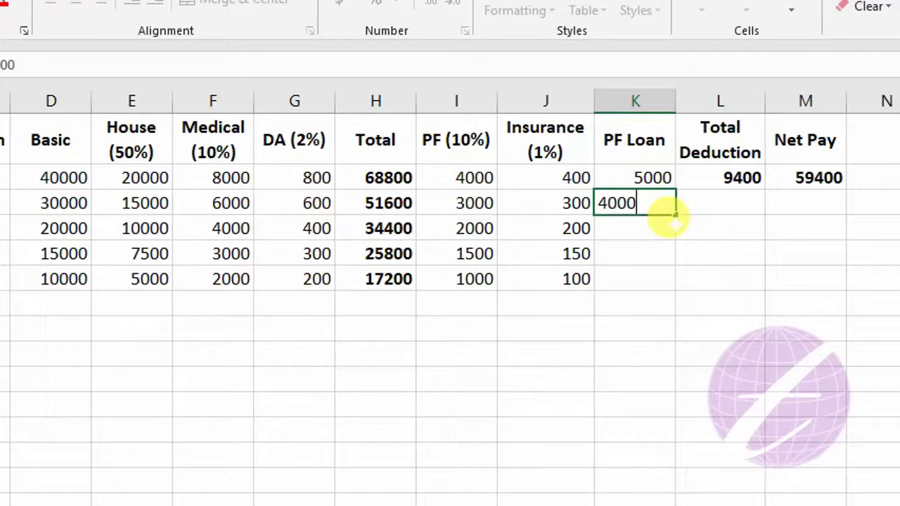
key(Return)
key(Down)
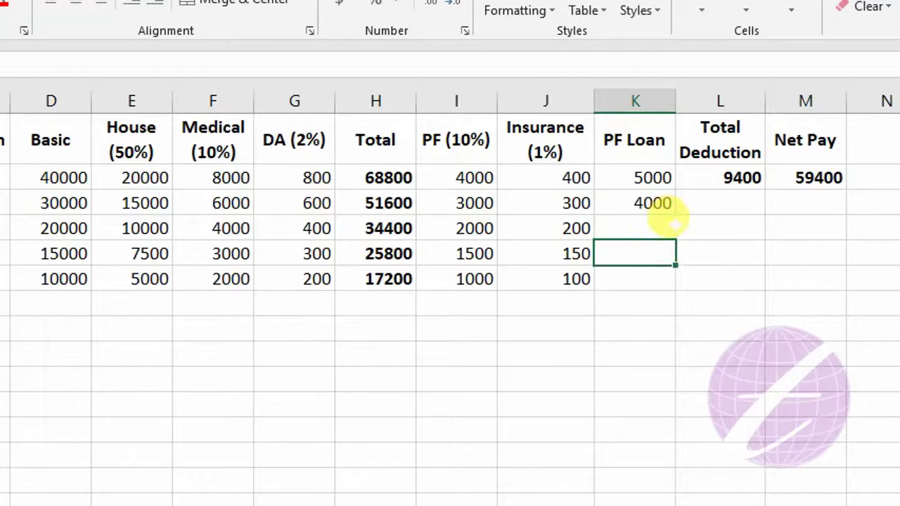
key(Up)
text(0)
key(Return)
text(1000)
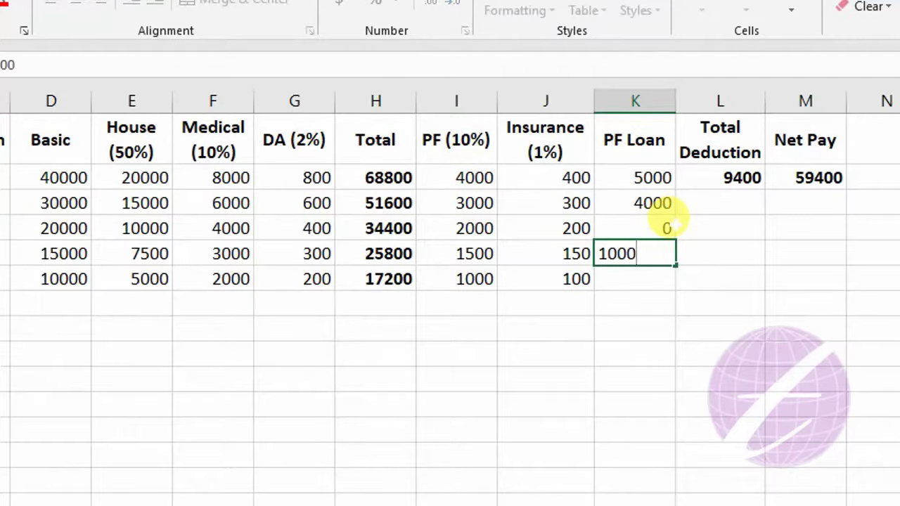
key(Return)
text(0)
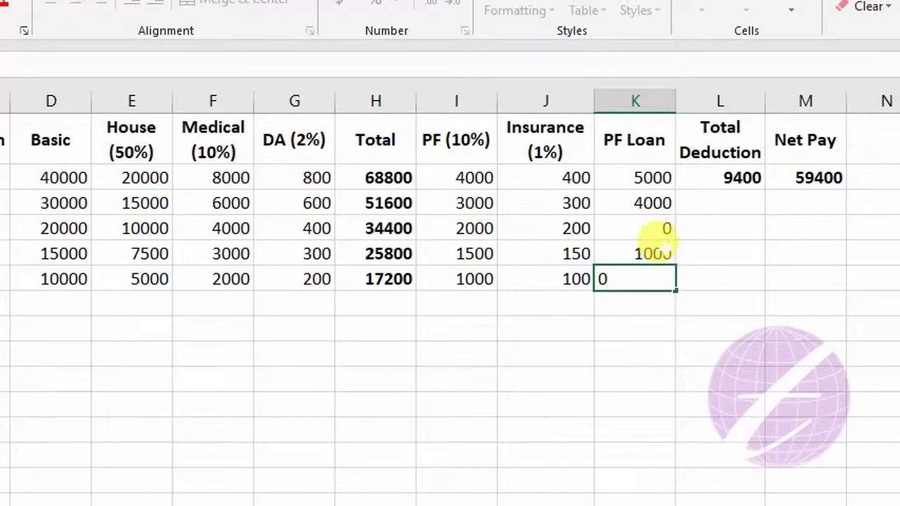
click(704, 280)
click(645, 276)
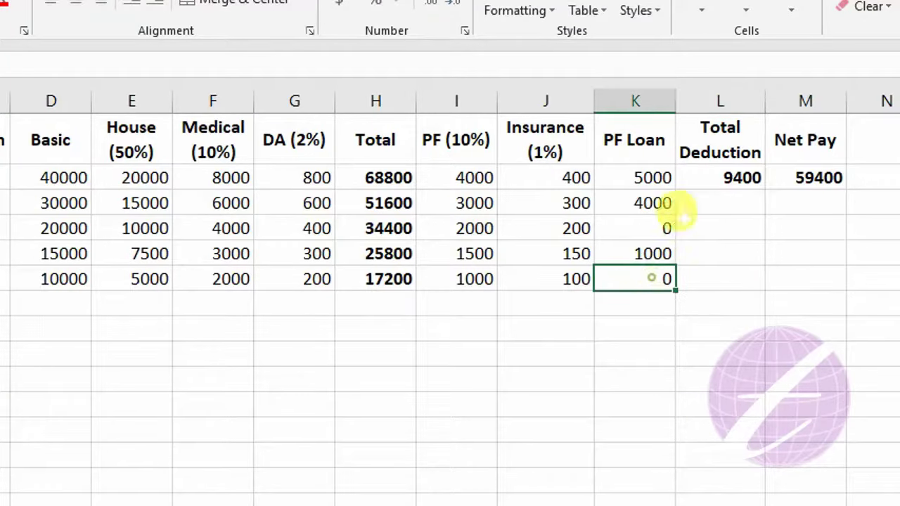
click(738, 176)
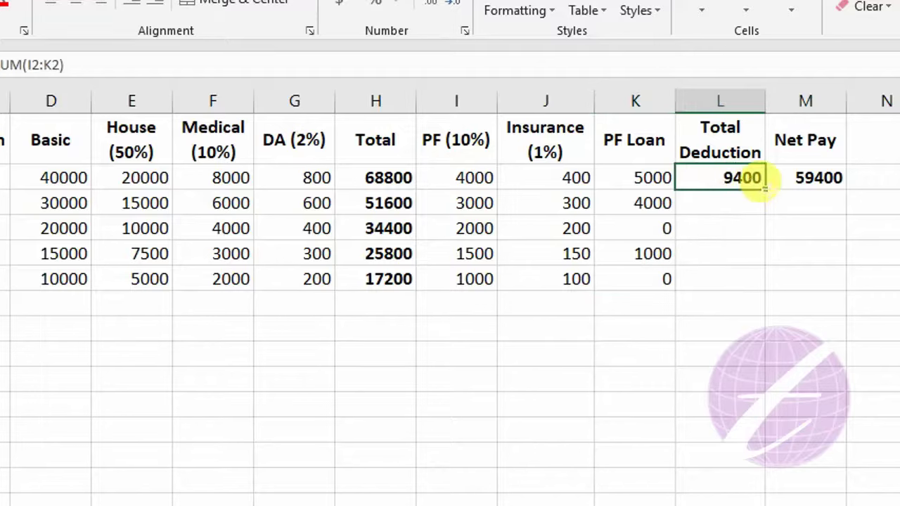
- Copy the Total Deduction (L2) and Net Pay (M2) formulas down to row 6
drag(765, 190, 749, 285)
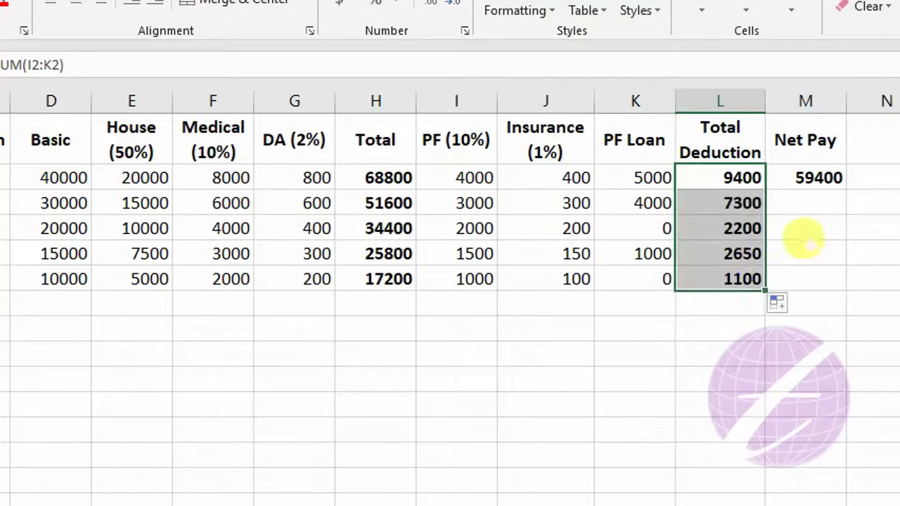
click(819, 179)
drag(847, 190, 823, 282)
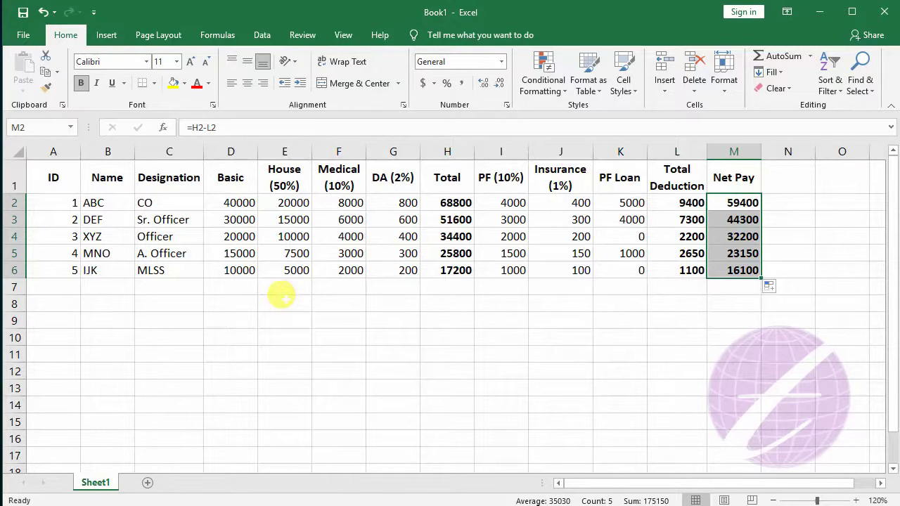
key(ctrl+Down)
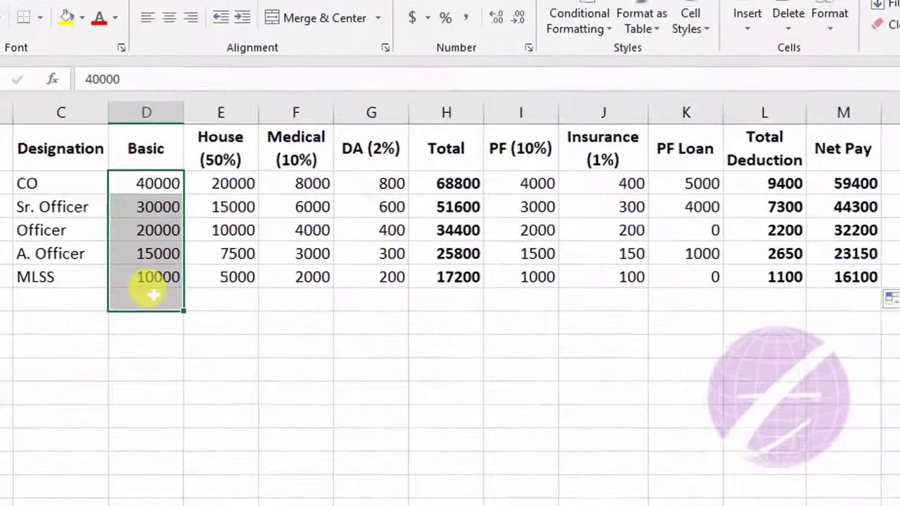
- AutoSum the Basic column into D7 and copy the total formula across to Net Pay
drag(238, 202, 239, 287)
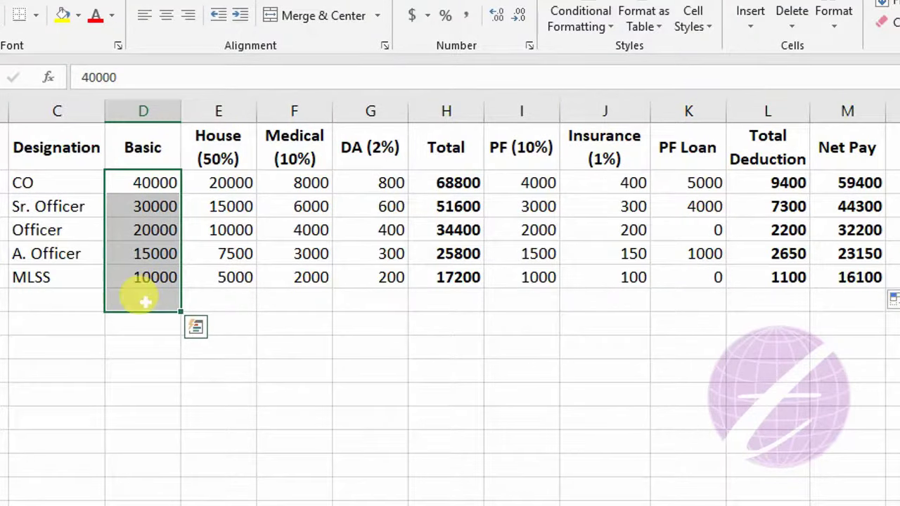
click(895, 2)
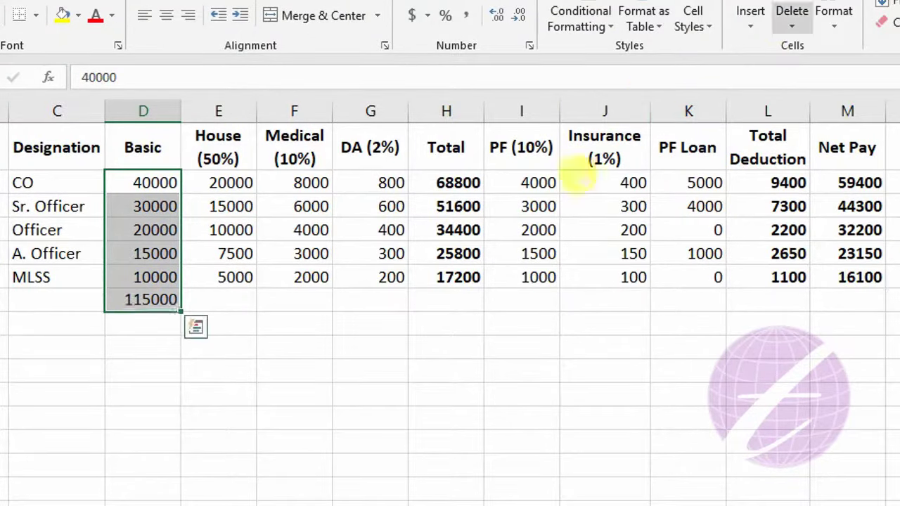
click(161, 301)
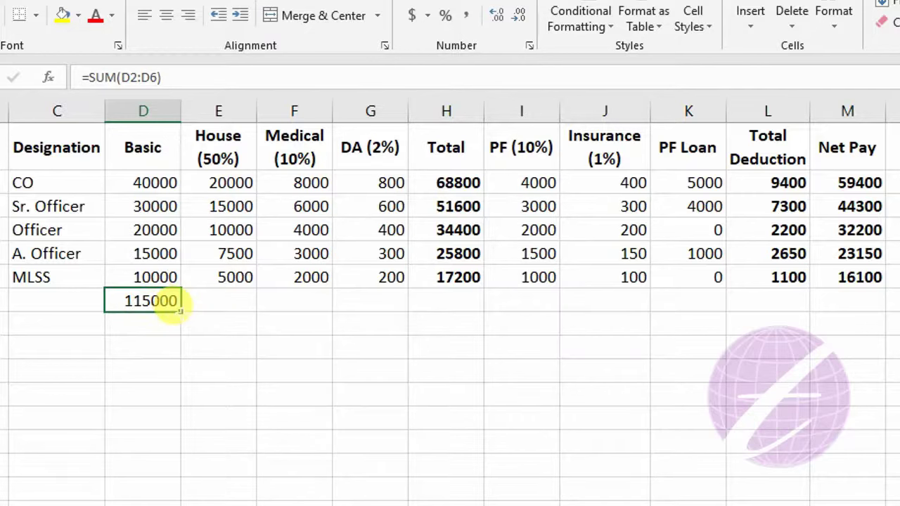
drag(179, 310, 872, 304)
click(238, 300)
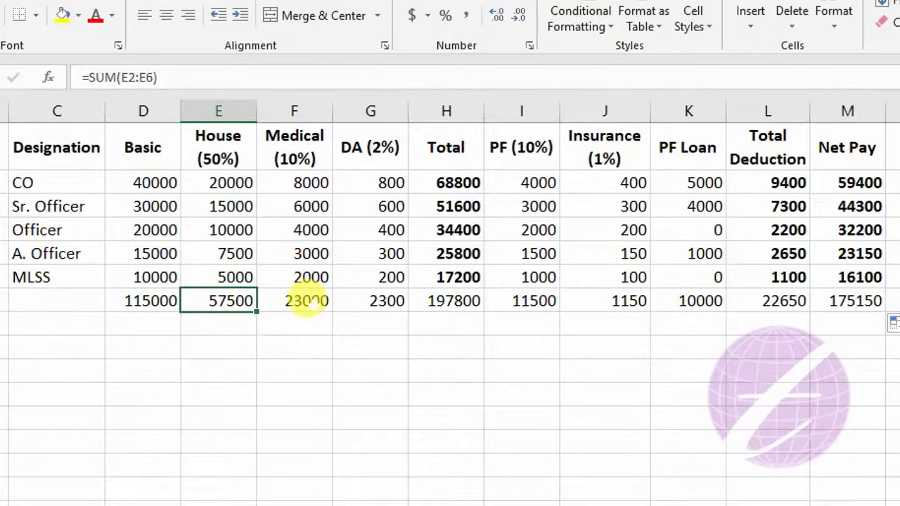
click(308, 310)
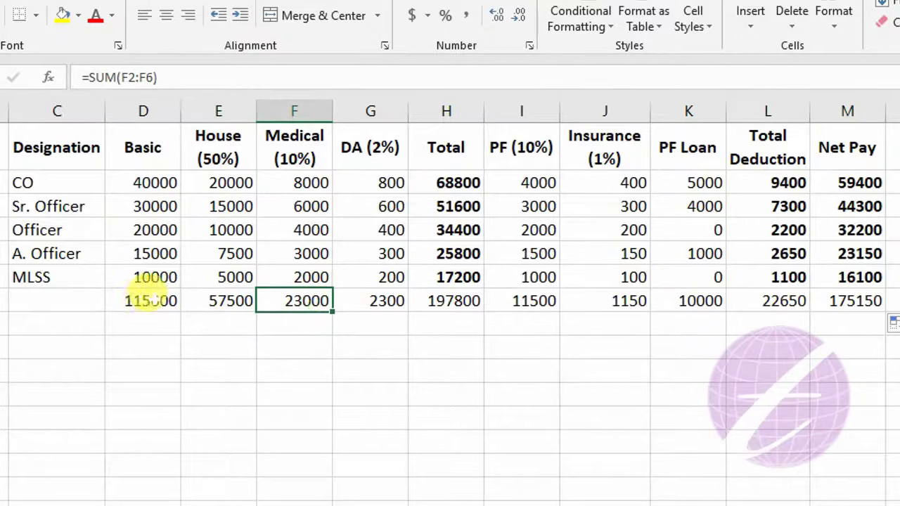
- Make the totals row bold and label it 'Total' in C7
drag(141, 301, 848, 304)
key(ctrl+b)
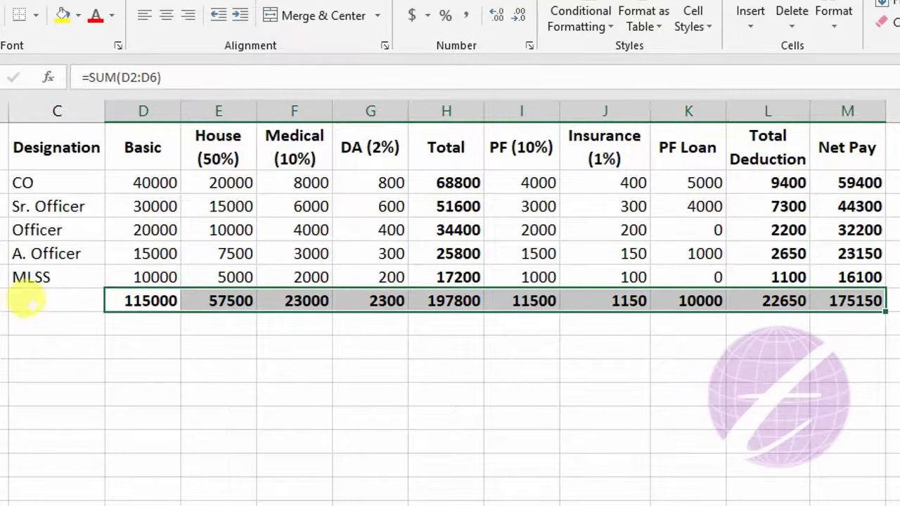
click(54, 296)
text(Tot)
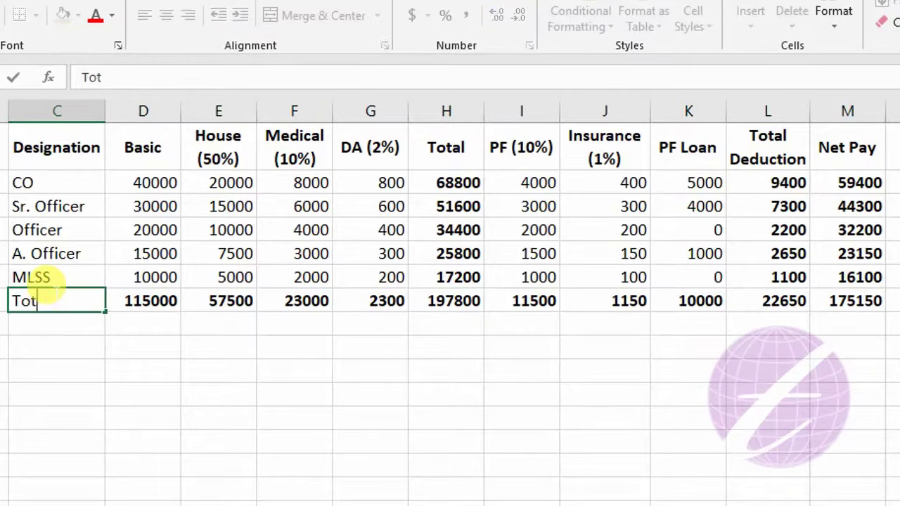
text(al)
key(Return)
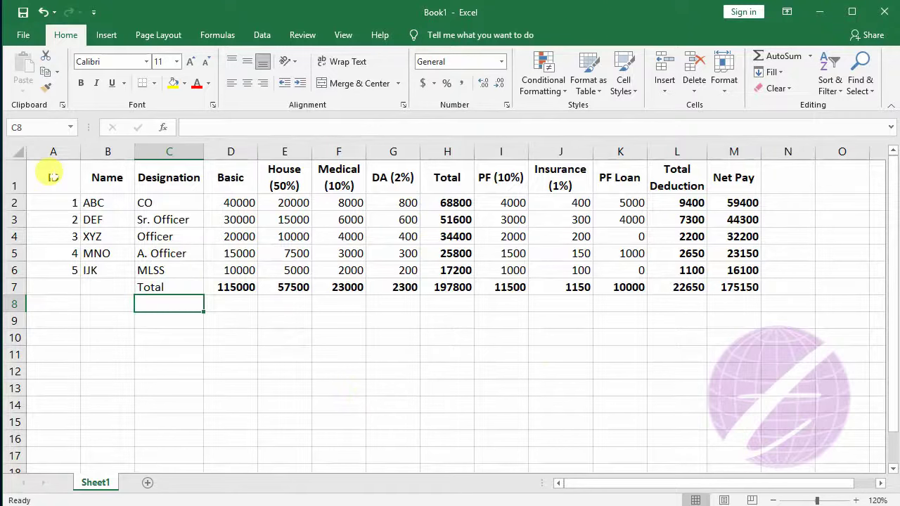
- Apply All Borders to the table range A1:M7
drag(53, 178, 733, 287)
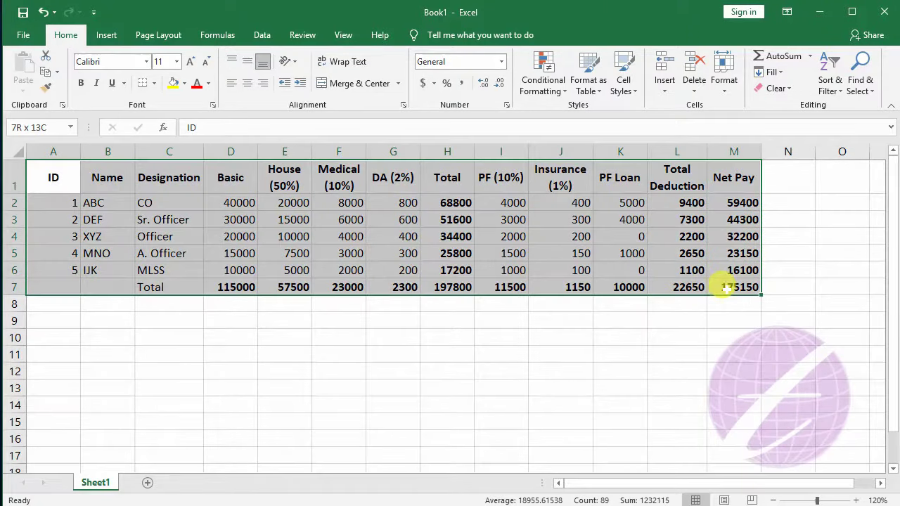
click(156, 87)
click(170, 208)
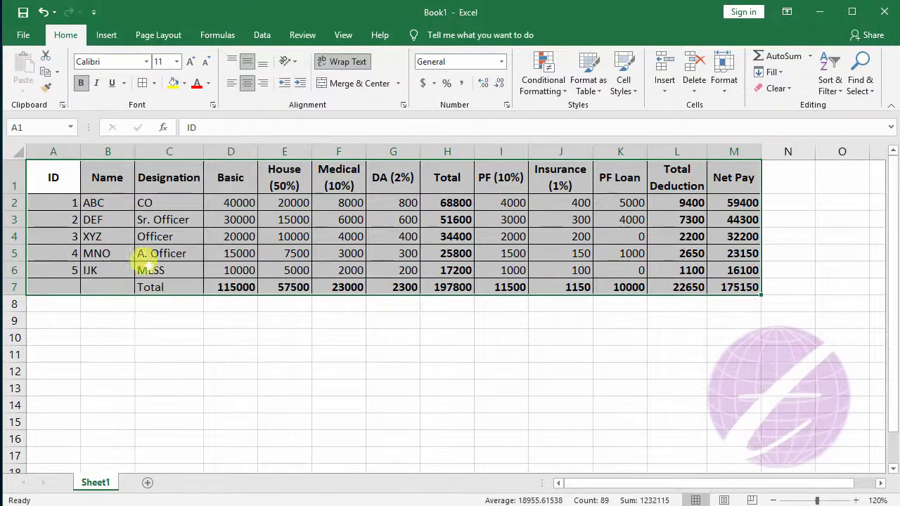
click(165, 220)
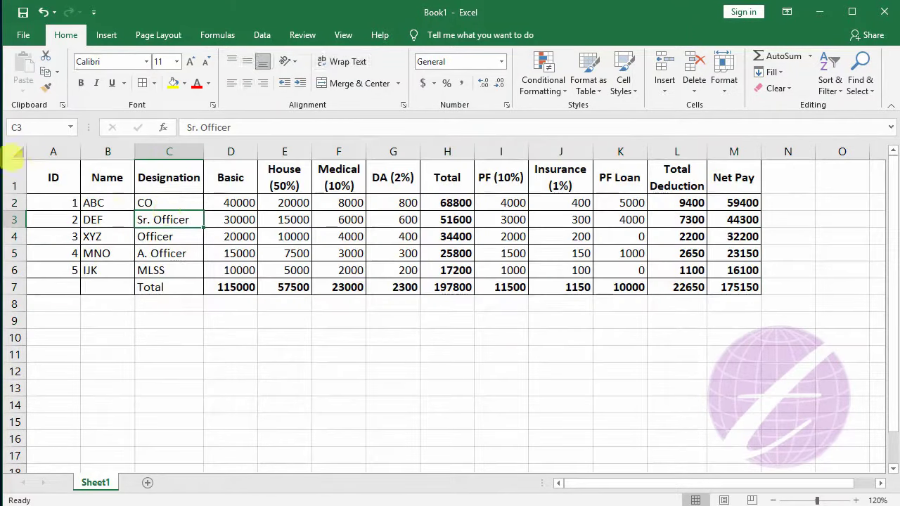
- Insert a blank row above the salary table
click(14, 179)
right_click(27, 176)
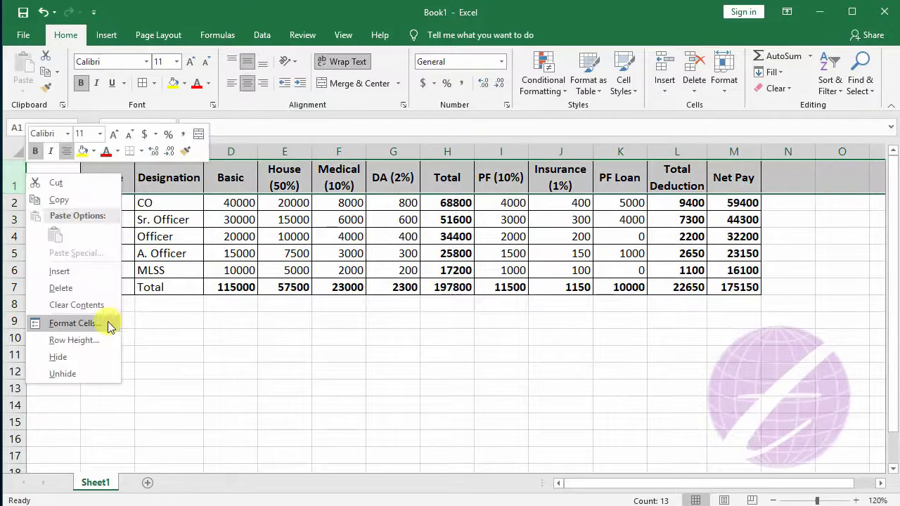
click(60, 271)
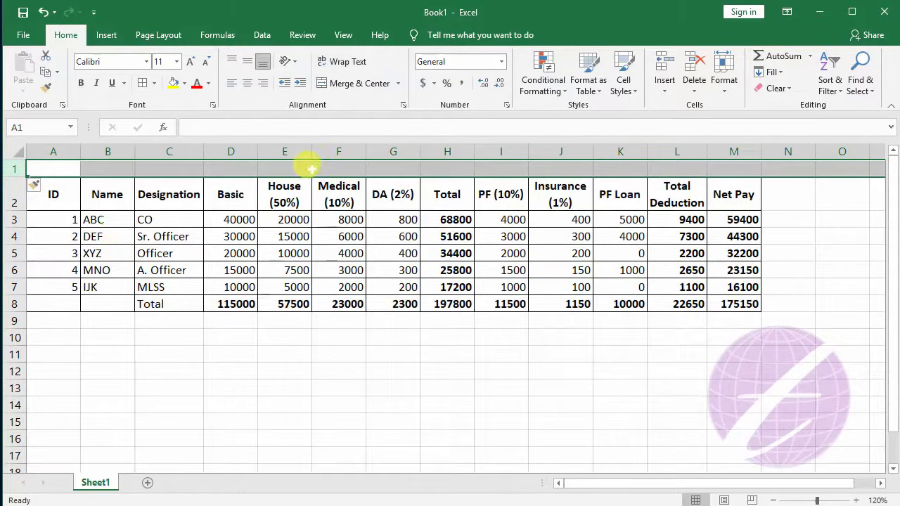
- Add the title 'Month : January 2010' in F1, bold at size 22
click(338, 169)
text(Month : January 2010)
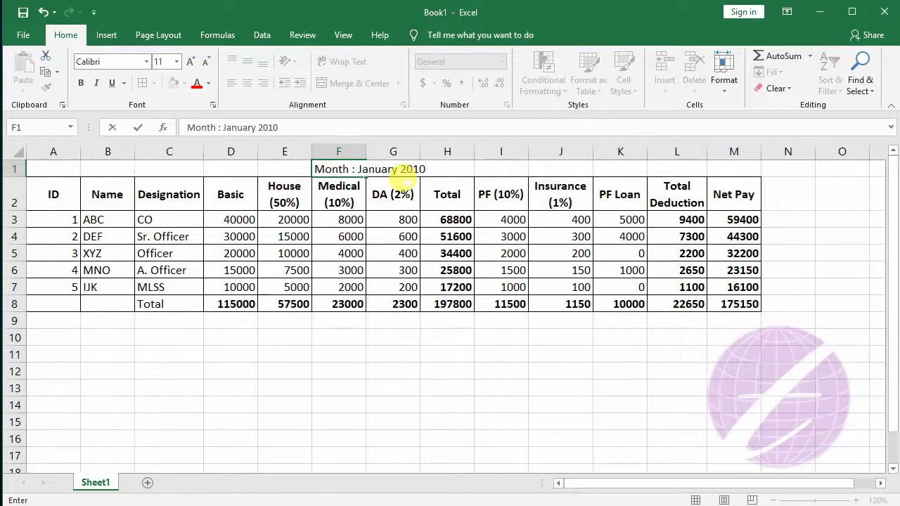
key(Return)
click(360, 172)
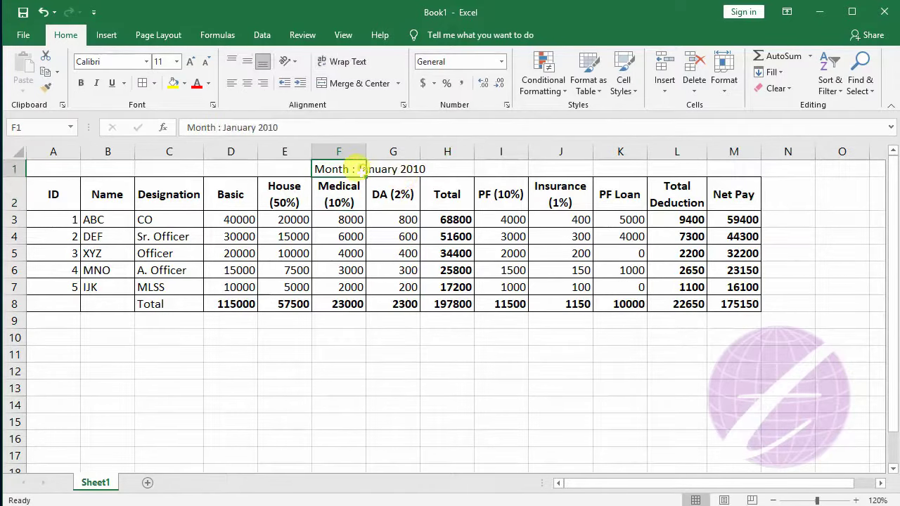
click(177, 62)
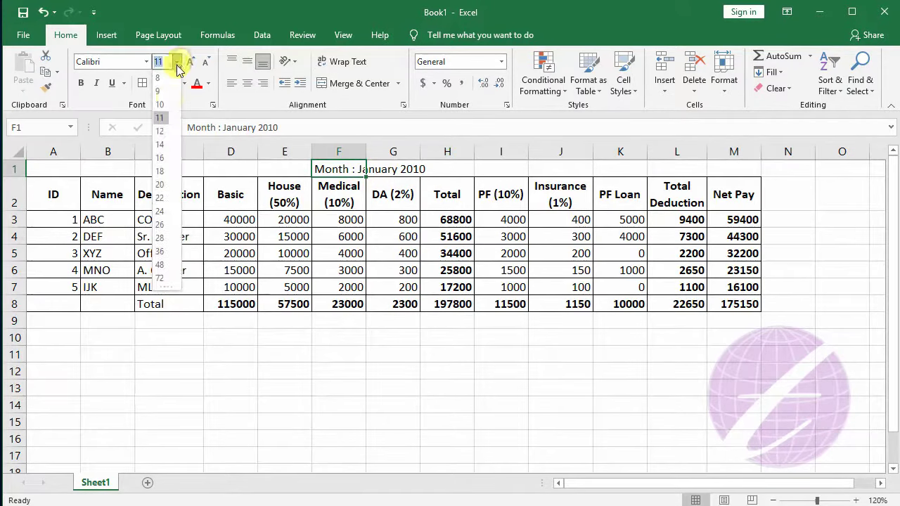
click(156, 197)
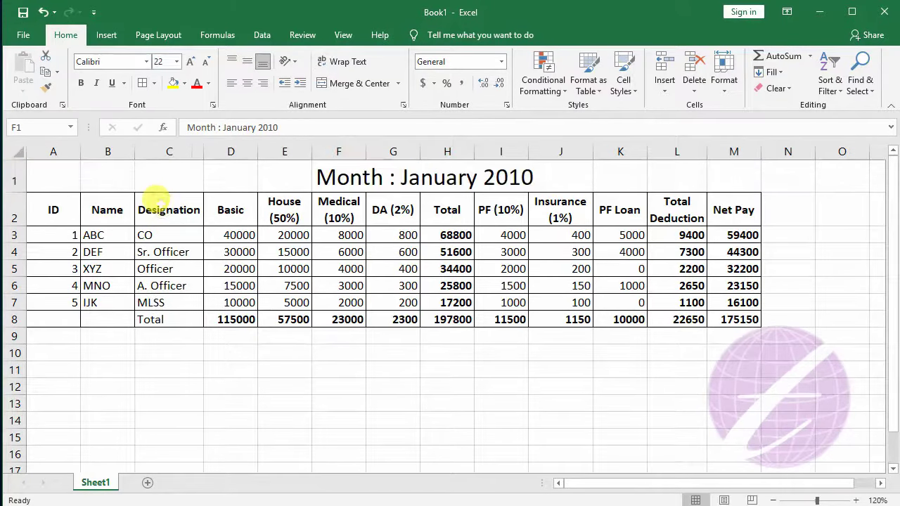
key(ctrl+b)
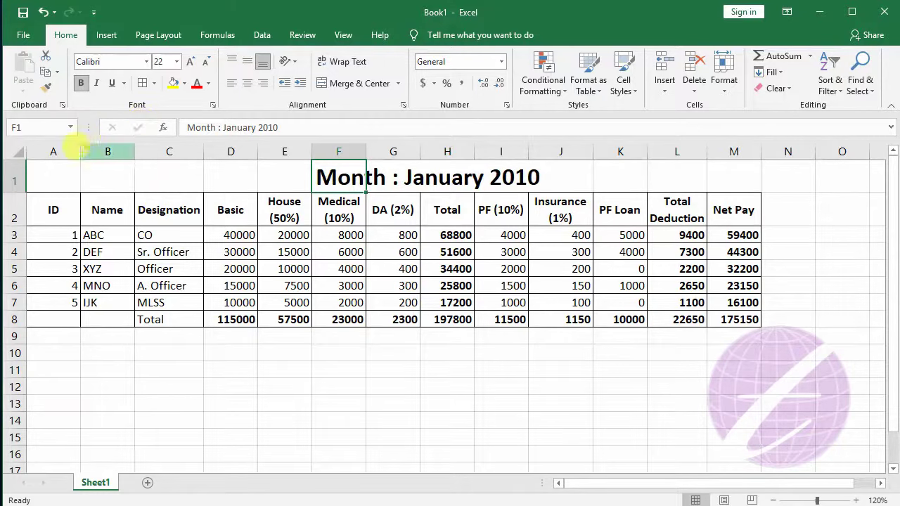
- Insert an empty row 2 beneath the 'Month : January 2010' title
right_click(11, 208)
click(61, 306)
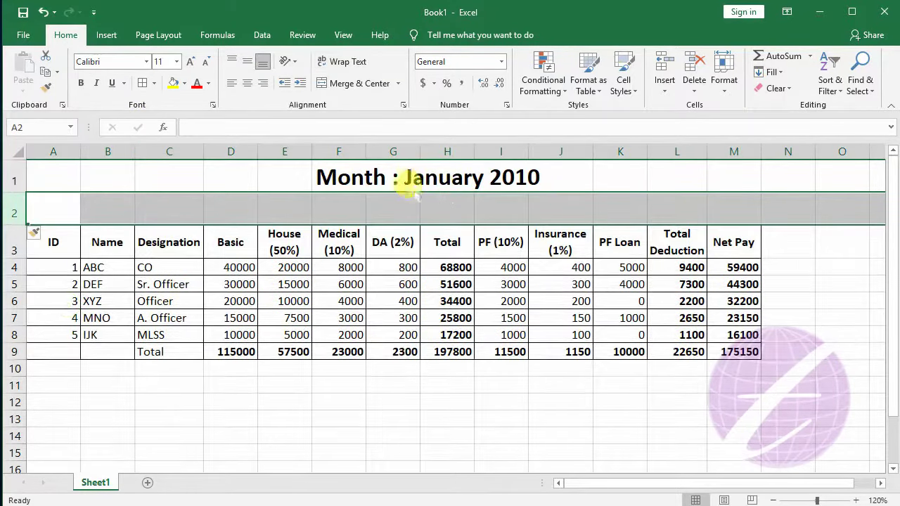
click(50, 211)
click(324, 397)
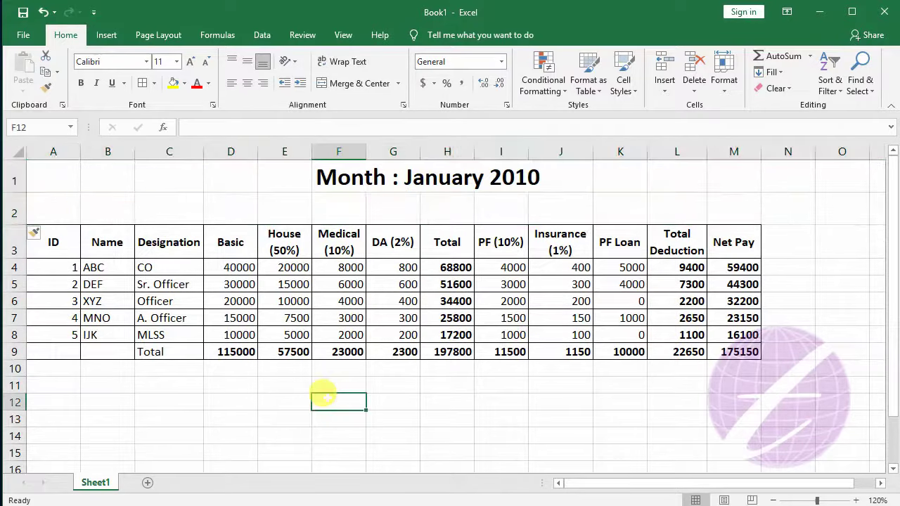